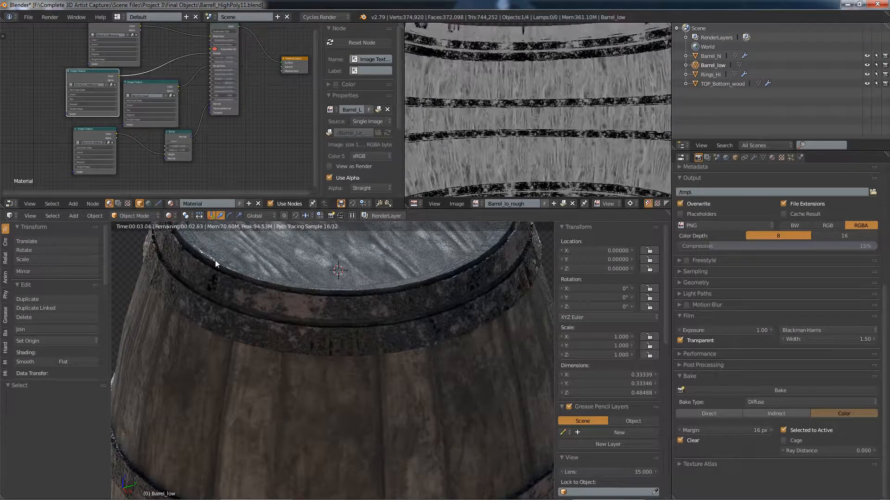
- Switch the viewport to solid shading and leave local view so the high-poly barrel parts are shown again
{"action": "scroll", "coordinate": [215, 260], "scroll_direction": "up", "scroll_amount": 3}
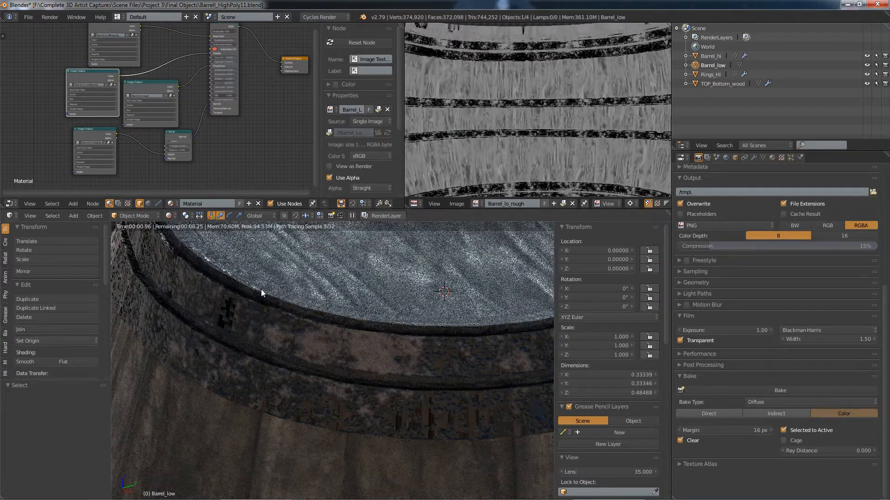
{"action": "scroll", "coordinate": [260, 289], "scroll_direction": "down", "scroll_amount": 6}
{"action": "middle_click_drag", "start_coordinate": [338, 312], "coordinate": [409, 342]}
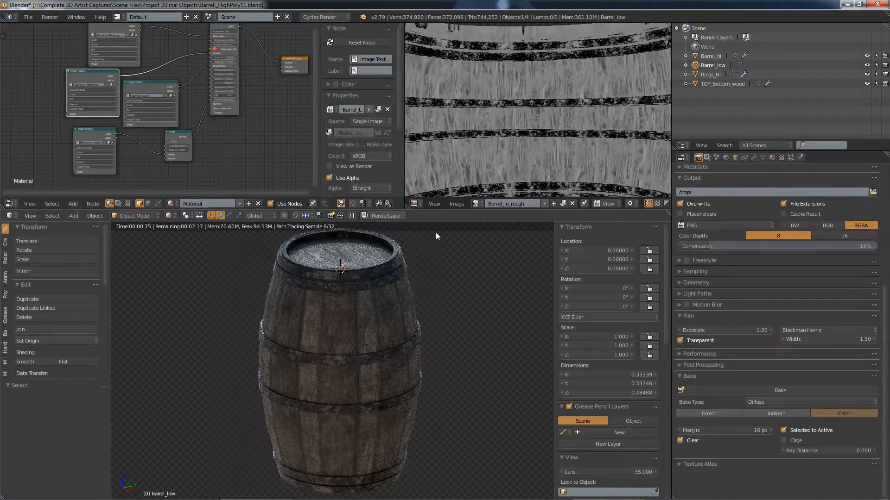
{"action": "scroll", "coordinate": [488, 272], "scroll_direction": "down", "scroll_amount": 1}
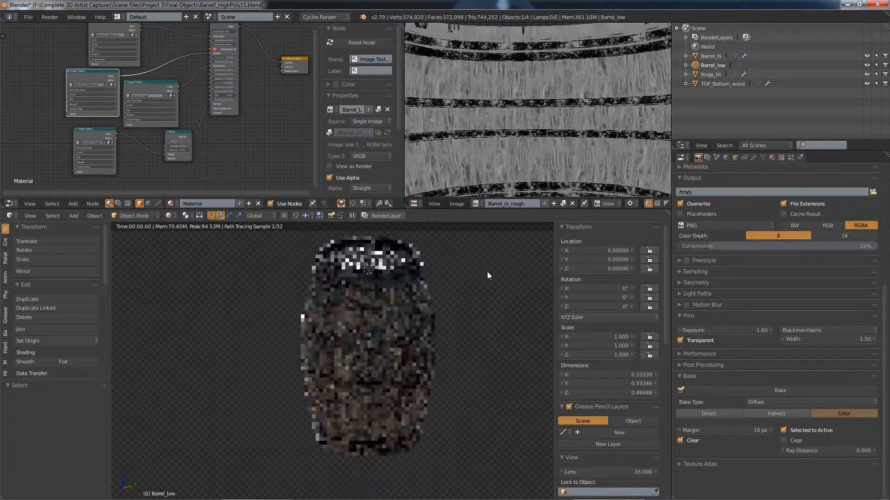
{"action": "left_click", "coordinate": [170, 216]}
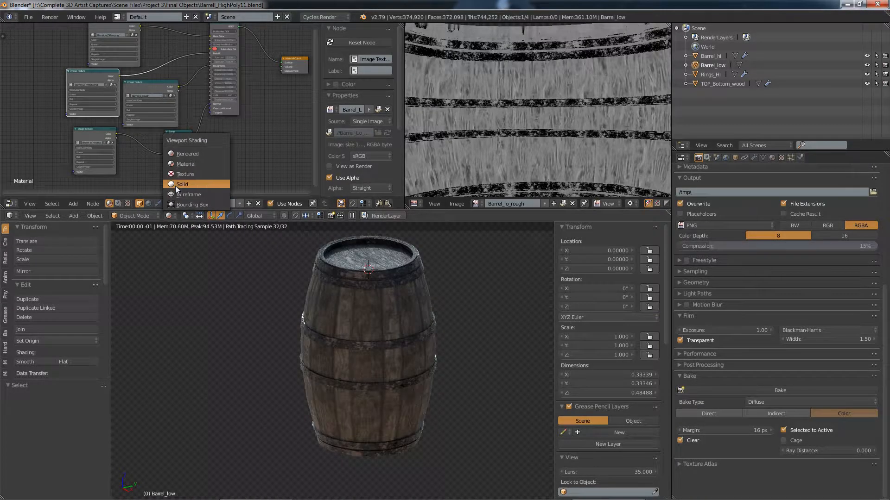
{"action": "left_click", "coordinate": [176, 184]}
{"action": "key", "text": "KP_Divide"}
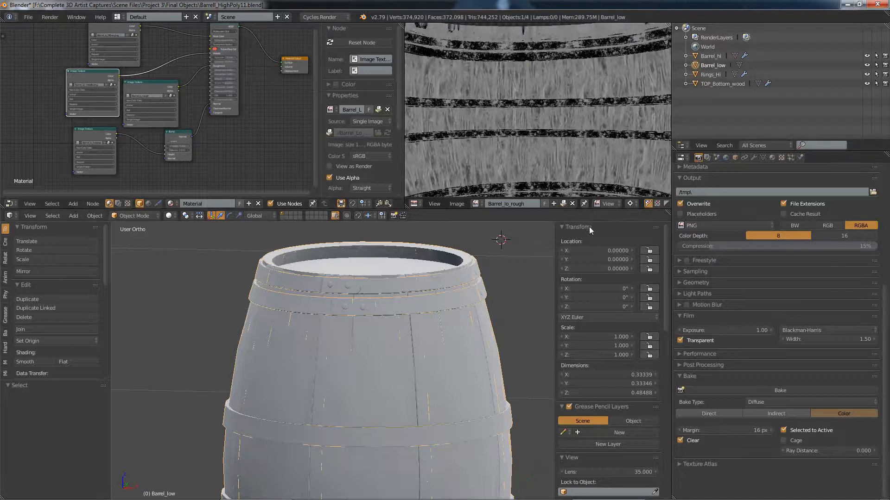
- Select Barrel_hi, Rings_Hi and TOP_Bottom_wood, adding Barrel_low last as the active object
{"action": "left_click", "coordinate": [699, 56]}
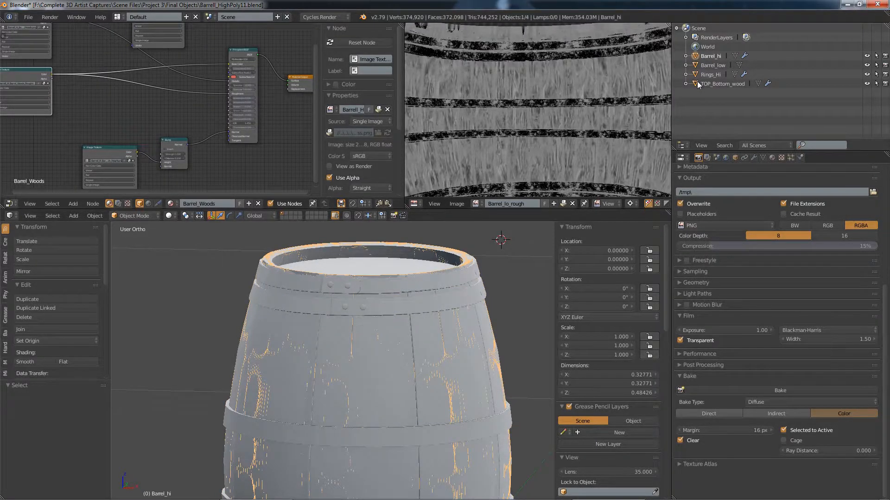
{"action": "left_click", "coordinate": [698, 74], "text": "ctrl"}
{"action": "left_click", "coordinate": [699, 84], "text": "ctrl"}
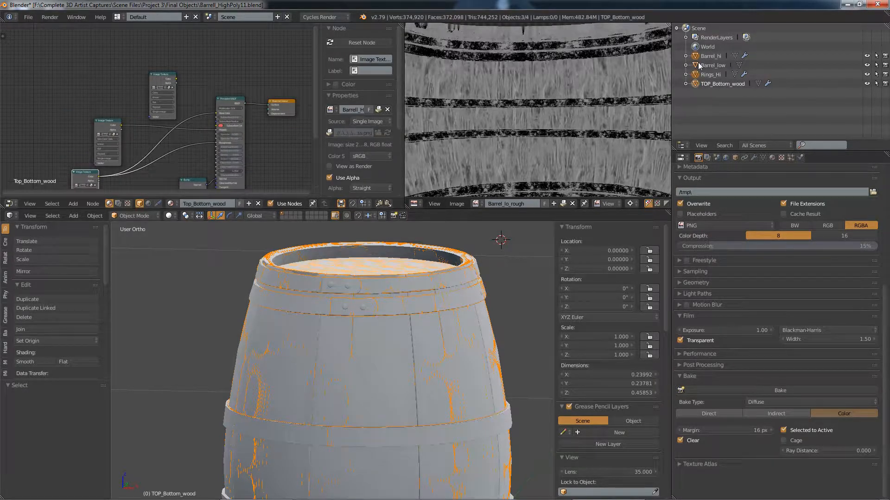
{"action": "left_click", "coordinate": [697, 65], "text": "ctrl"}
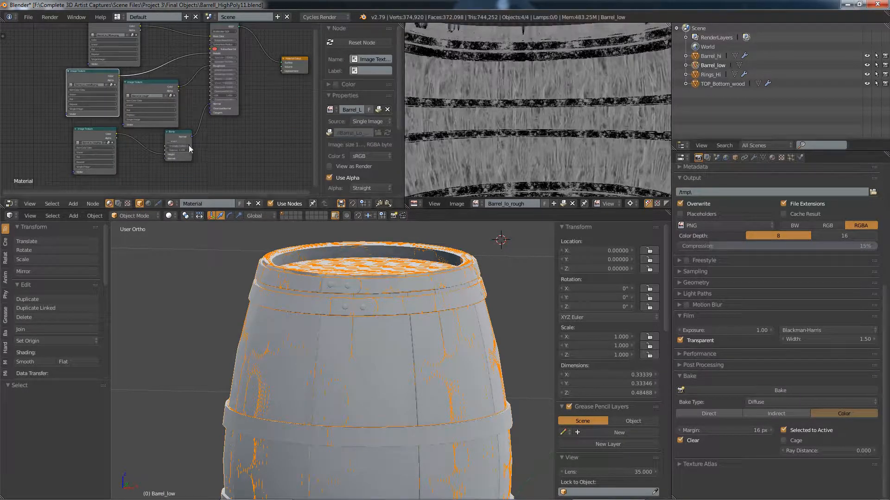
- Add an Image Texture node to the low-poly barrel's material, placed beside the Bump node
{"action": "key", "text": "shift+a"}
{"action": "mouse_move", "coordinate": [224, 139]}
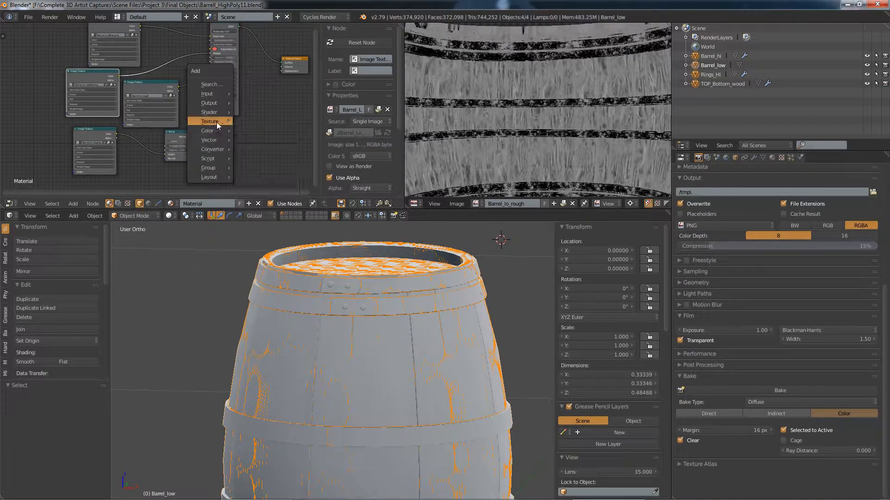
{"action": "mouse_move", "coordinate": [216, 122]}
{"action": "left_click", "coordinate": [263, 184]}
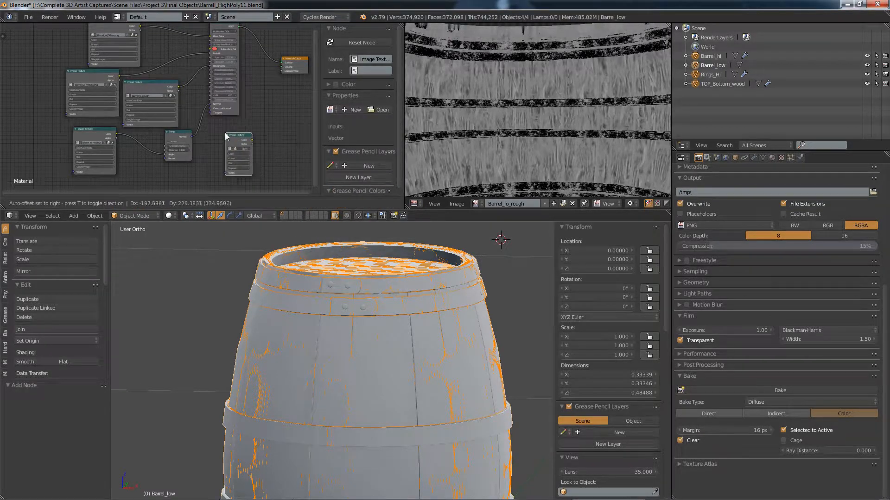
{"action": "left_click", "coordinate": [224, 132]}
{"action": "scroll", "coordinate": [237, 139], "scroll_direction": "up", "scroll_amount": 5}
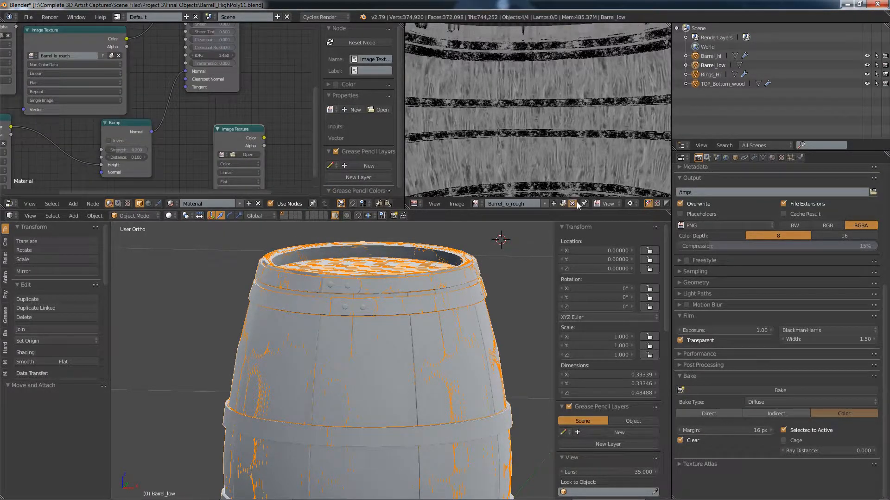
- Create a blank 1024 px image named Barrel_lo_normalBake and assign it to the new Image Texture node
{"action": "left_click", "coordinate": [572, 204]}
{"action": "left_click", "coordinate": [502, 204]}
{"action": "left_click", "coordinate": [525, 197]}
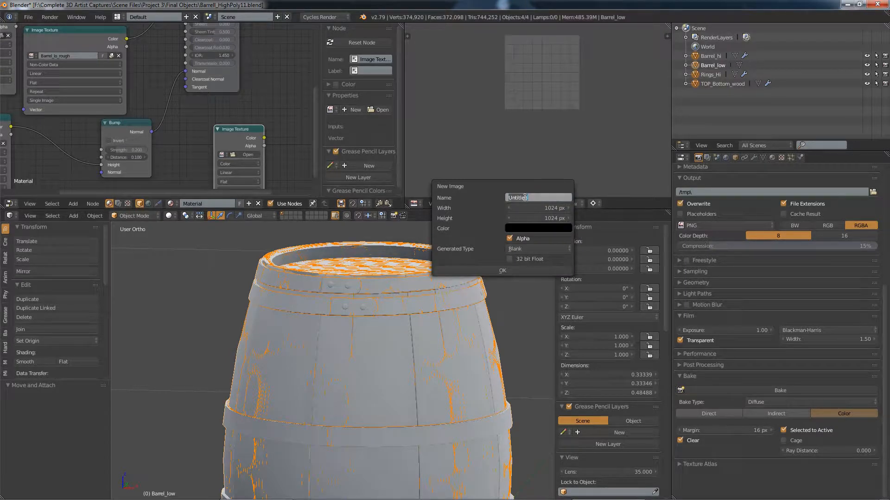
{"action": "type", "text": "Barrel_lo_normalBake"}
{"action": "key", "text": "Return"}
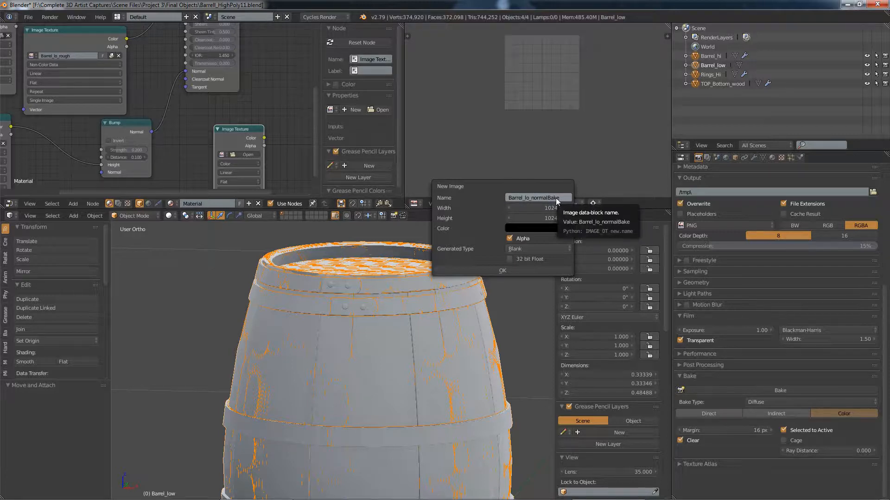
{"action": "left_click", "coordinate": [505, 270]}
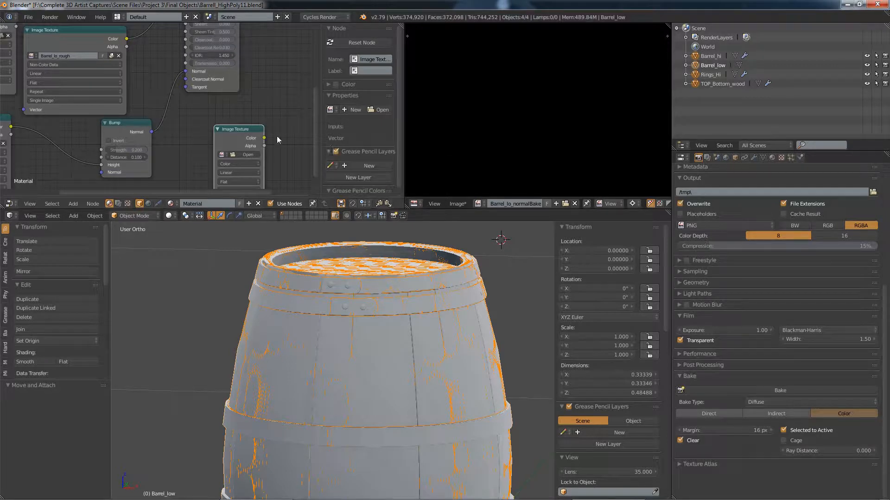
{"action": "left_click", "coordinate": [222, 155]}
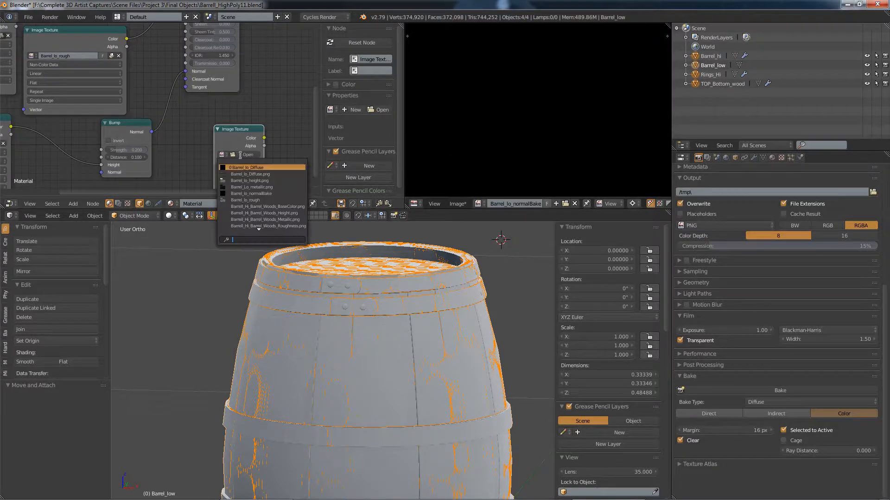
{"action": "left_click", "coordinate": [242, 193]}
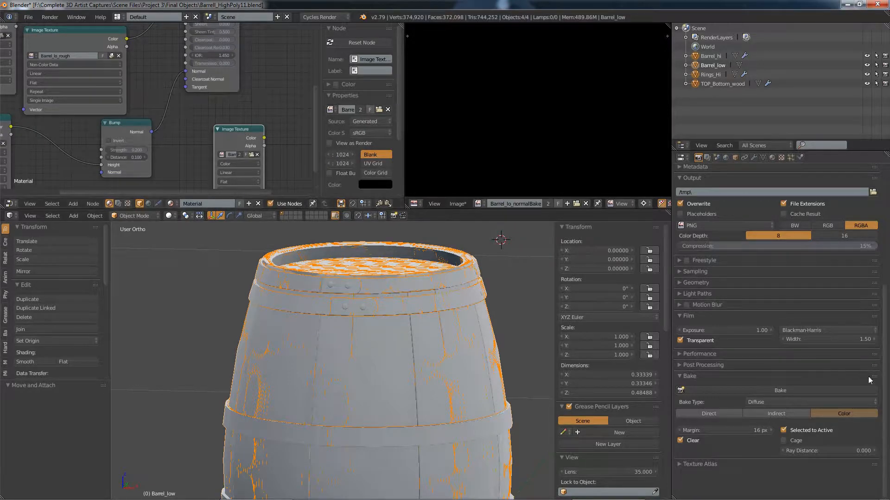
- Bake a Normal map from the selected objects with Cage enabled and an extrusion of 0.150
{"action": "left_click", "coordinate": [760, 402]}
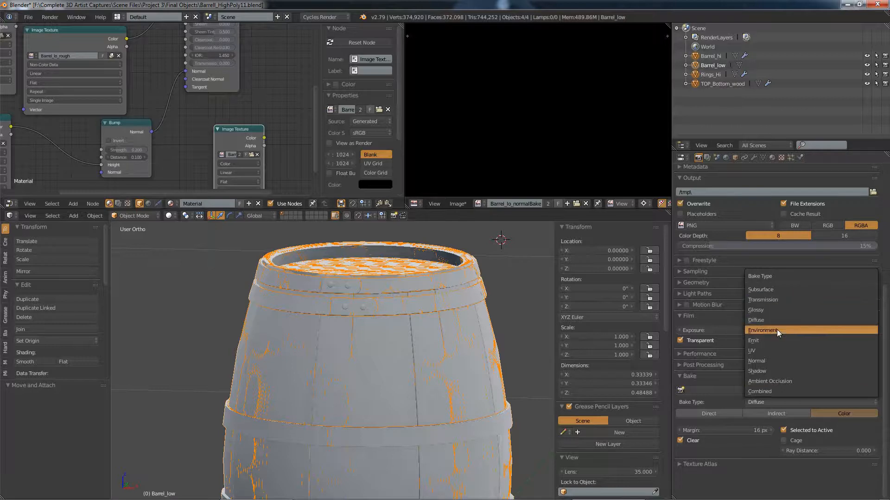
{"action": "left_click", "coordinate": [772, 361]}
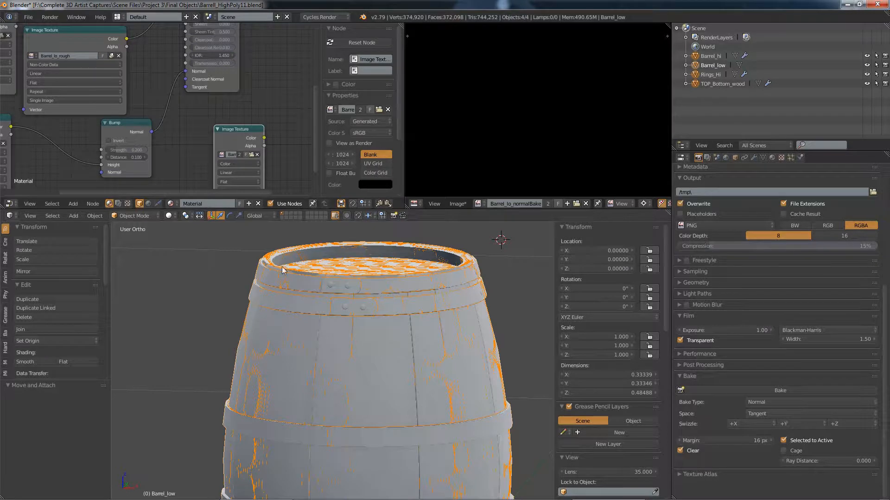
{"action": "left_click", "coordinate": [784, 450]}
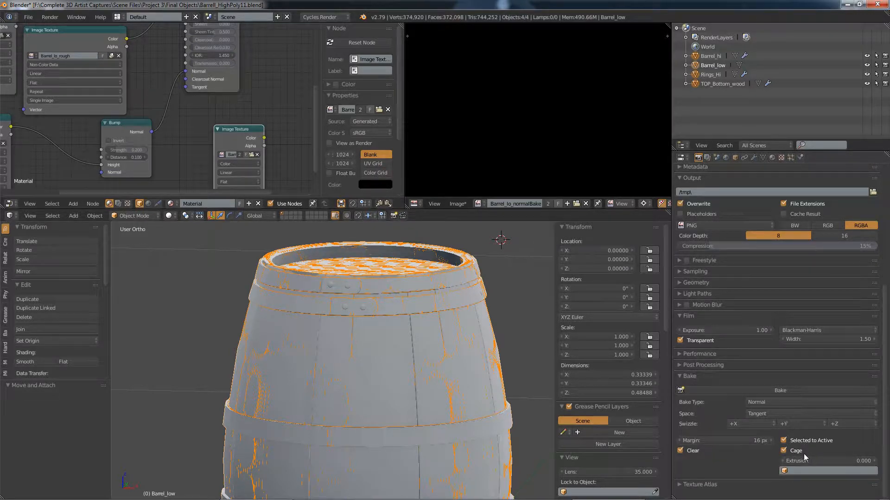
{"action": "left_click_drag", "start_coordinate": [857, 461], "coordinate": [860, 461]}
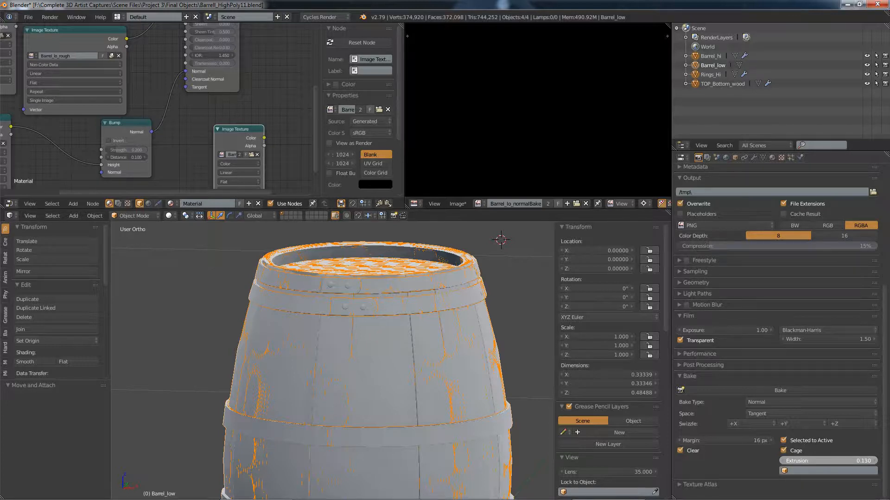
{"action": "left_click_drag", "start_coordinate": [860, 461], "coordinate": [863, 461]}
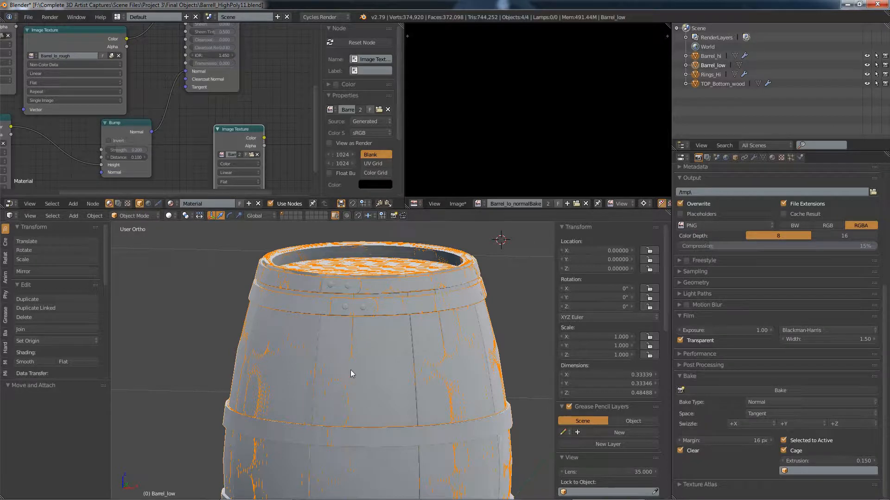
{"action": "left_click", "coordinate": [786, 390]}
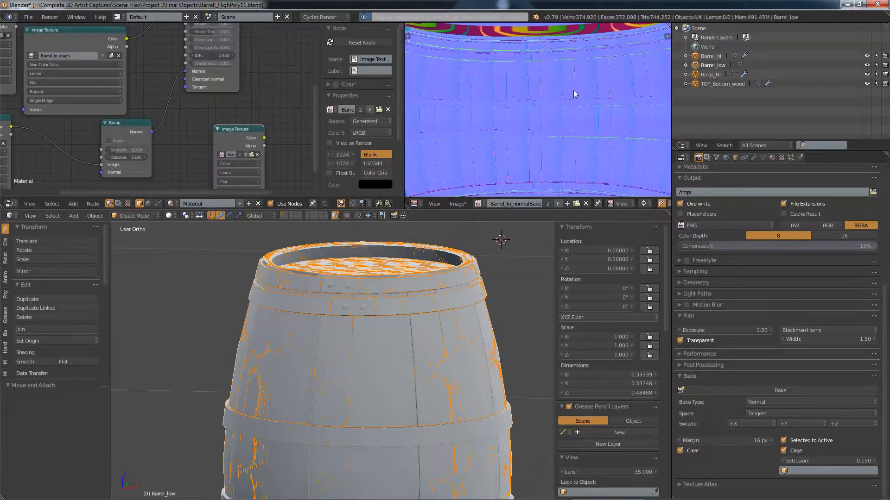
- Examine the baked normal map around the rim, rivets, metal rings and plank seams
{"action": "scroll", "coordinate": [573, 90], "scroll_direction": "down", "scroll_amount": 5}
{"action": "scroll", "coordinate": [573, 90], "scroll_direction": "up", "scroll_amount": 3}
{"action": "middle_click_drag", "start_coordinate": [526, 51], "coordinate": [524, 103]}
{"action": "scroll", "coordinate": [453, 95], "scroll_direction": "up", "scroll_amount": 4}
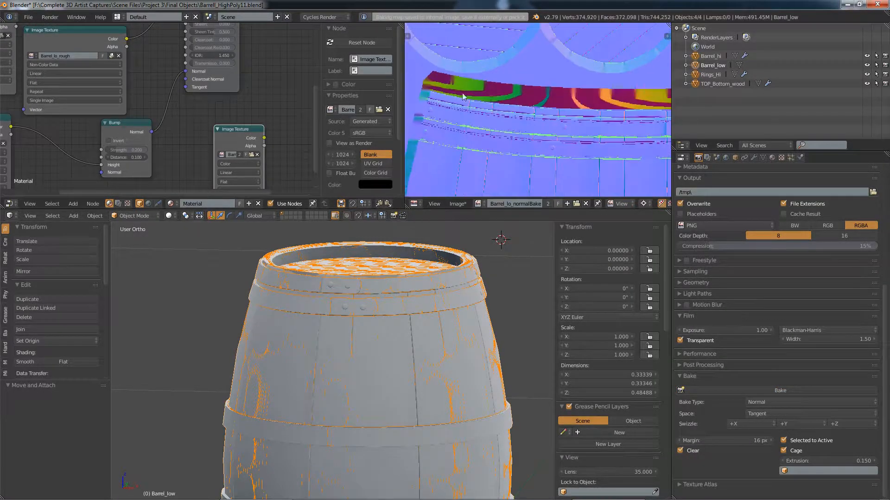
{"action": "scroll", "coordinate": [532, 139], "scroll_direction": "up", "scroll_amount": 2}
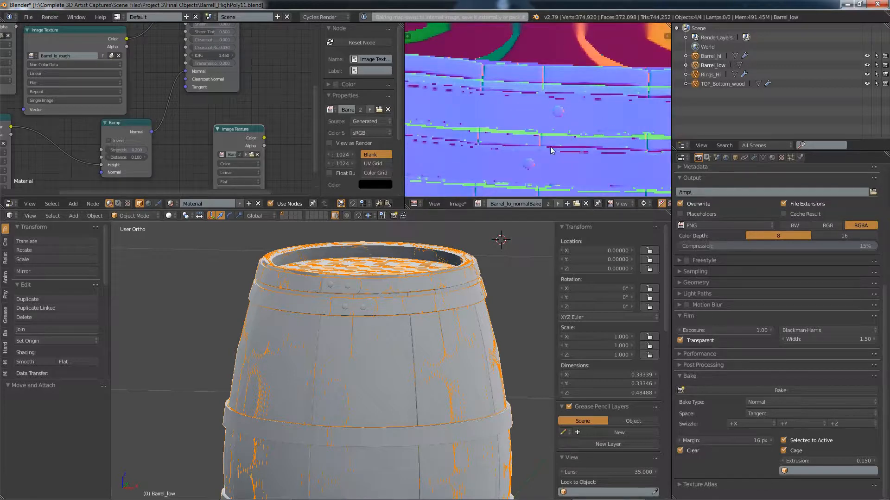
{"action": "scroll", "coordinate": [551, 155], "scroll_direction": "down", "scroll_amount": 3}
{"action": "middle_click_drag", "start_coordinate": [552, 159], "coordinate": [524, 60]}
{"action": "scroll", "coordinate": [510, 92], "scroll_direction": "down", "scroll_amount": 5}
{"action": "middle_click_drag", "start_coordinate": [516, 129], "coordinate": [518, 91]}
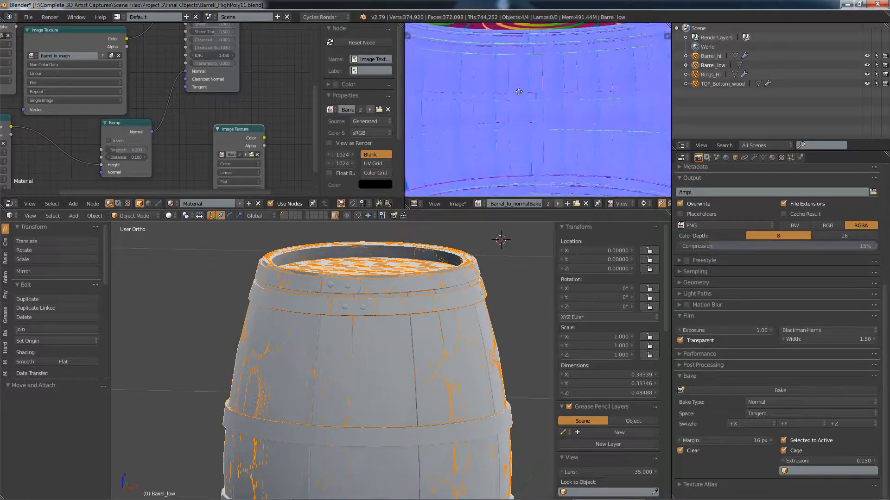
{"action": "scroll", "coordinate": [533, 121], "scroll_direction": "up", "scroll_amount": 4}
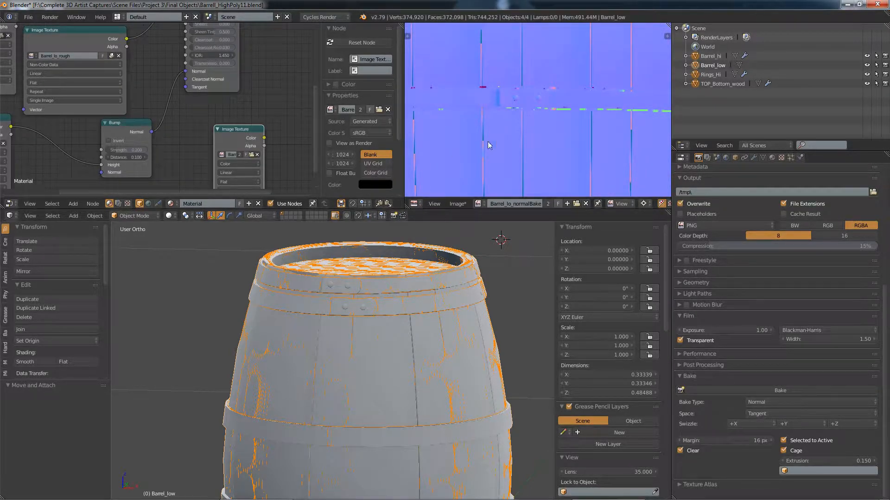
{"action": "scroll", "coordinate": [516, 128], "scroll_direction": "down", "scroll_amount": 2}
- Set the baked normal image's texture node to Non-Color Data
{"action": "scroll", "coordinate": [271, 124], "scroll_direction": "down", "scroll_amount": 1}
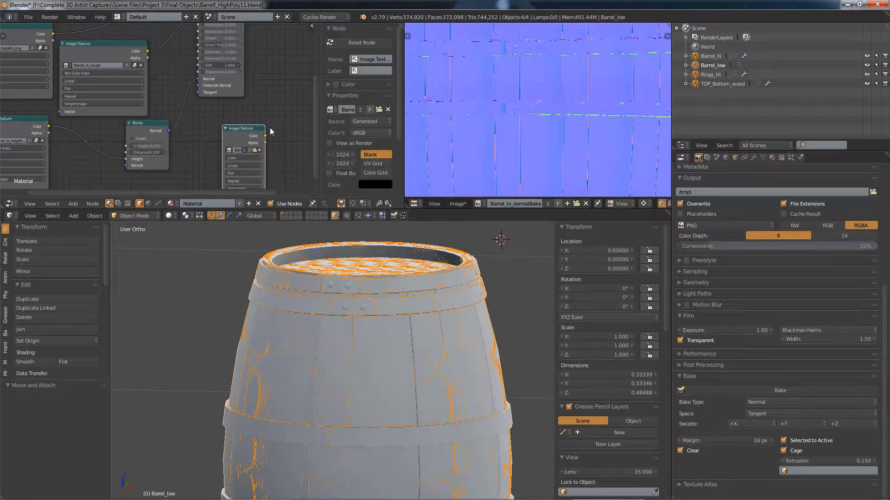
{"action": "left_click", "coordinate": [238, 158]}
{"action": "left_click", "coordinate": [236, 145]}
- Add a Normal Map vector node beneath the Bump node
{"action": "middle_click_drag", "start_coordinate": [188, 146], "coordinate": [229, 84]}
{"action": "key", "text": "shift+a"}
{"action": "mouse_move", "coordinate": [165, 124]}
{"action": "mouse_move", "coordinate": [149, 142]}
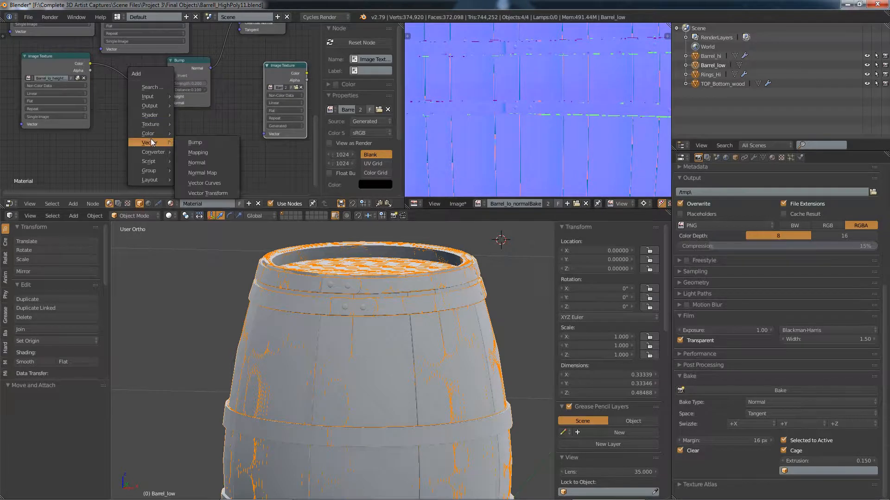
{"action": "left_click", "coordinate": [212, 166]}
{"action": "left_click", "coordinate": [195, 140]}
- Arrange the baked image node before the Normal Map node, and link its Color through the Normal Map into the Bump node's Normal input
{"action": "left_click_drag", "start_coordinate": [287, 65], "coordinate": [127, 142]}
{"action": "left_click_drag", "start_coordinate": [200, 137], "coordinate": [168, 130]}
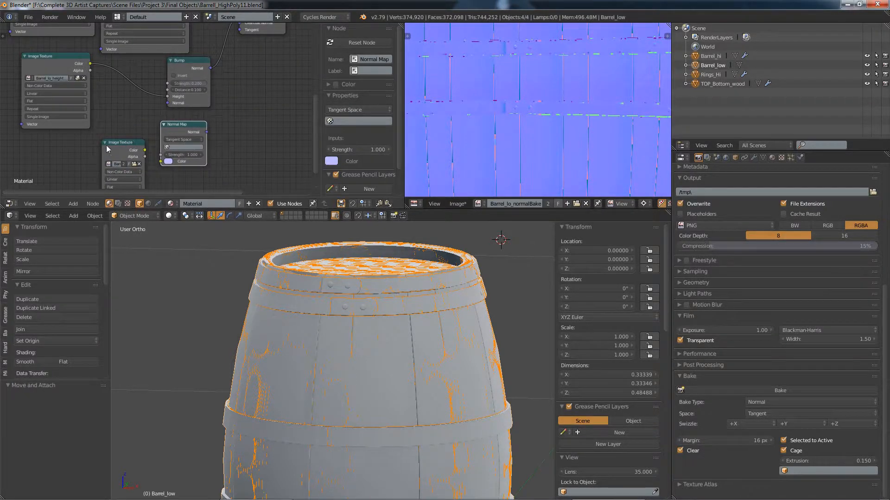
{"action": "left_click_drag", "start_coordinate": [108, 147], "coordinate": [29, 146]}
{"action": "left_click_drag", "start_coordinate": [181, 132], "coordinate": [127, 132]}
{"action": "scroll", "coordinate": [82, 162], "scroll_direction": "up", "scroll_amount": 2}
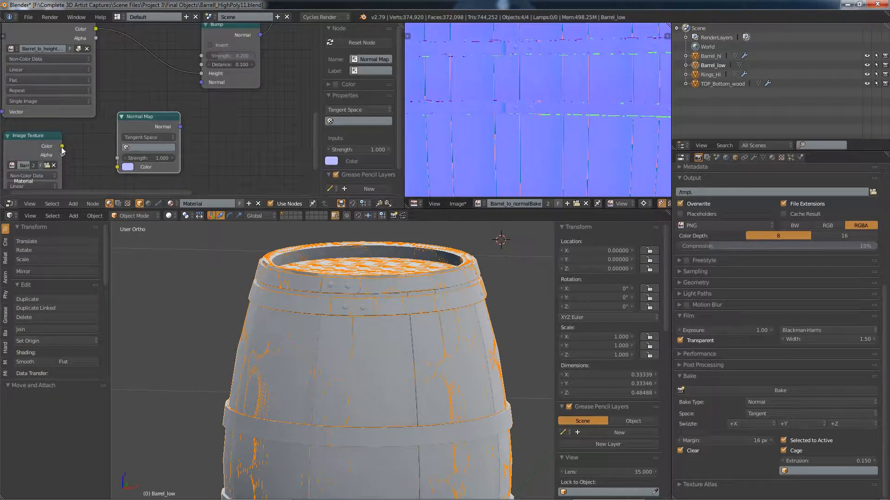
{"action": "left_click_drag", "start_coordinate": [61, 146], "coordinate": [118, 169]}
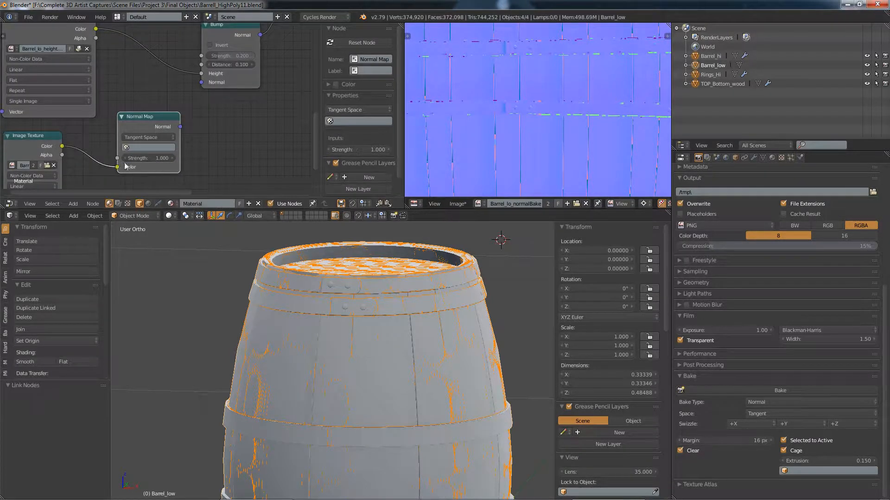
{"action": "left_click_drag", "start_coordinate": [180, 127], "coordinate": [206, 82]}
- Isolate Barrel_low in local view and preview its top with rendered shading
{"action": "left_click", "coordinate": [705, 65]}
{"action": "key", "text": "KP_Divide"}
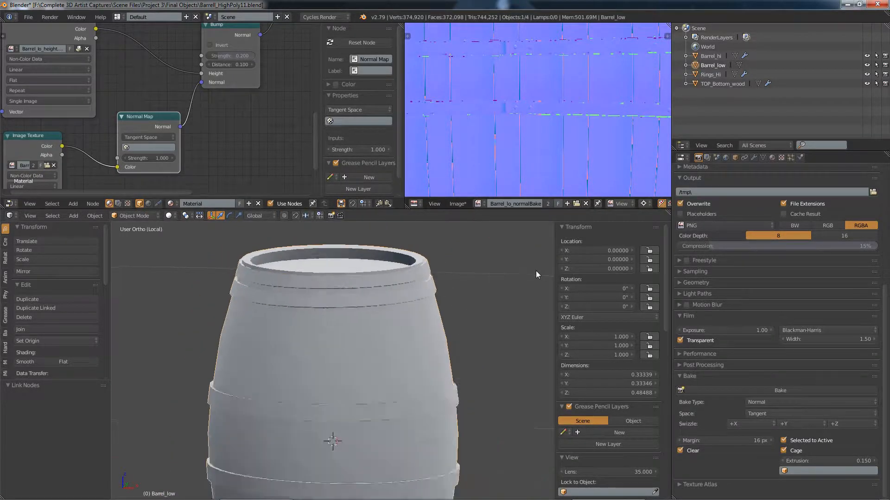
{"action": "scroll", "coordinate": [281, 245], "scroll_direction": "up", "scroll_amount": 3}
{"action": "left_click", "coordinate": [169, 215]}
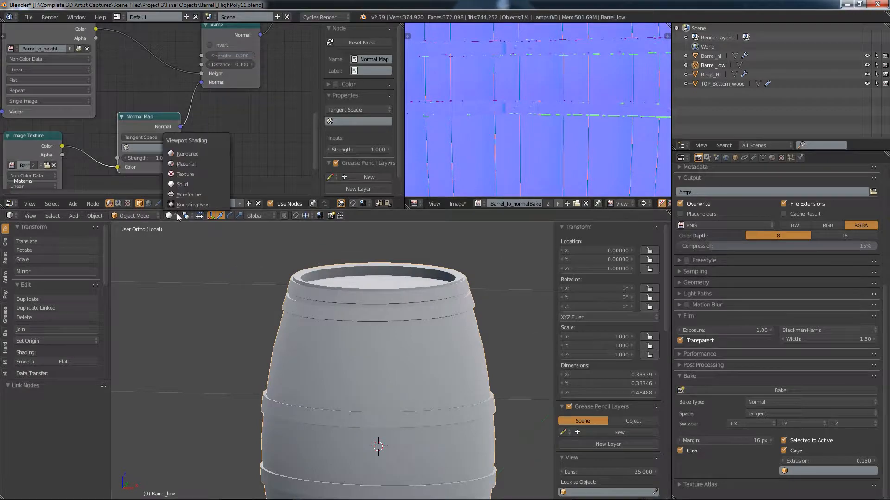
{"action": "left_click", "coordinate": [188, 155]}
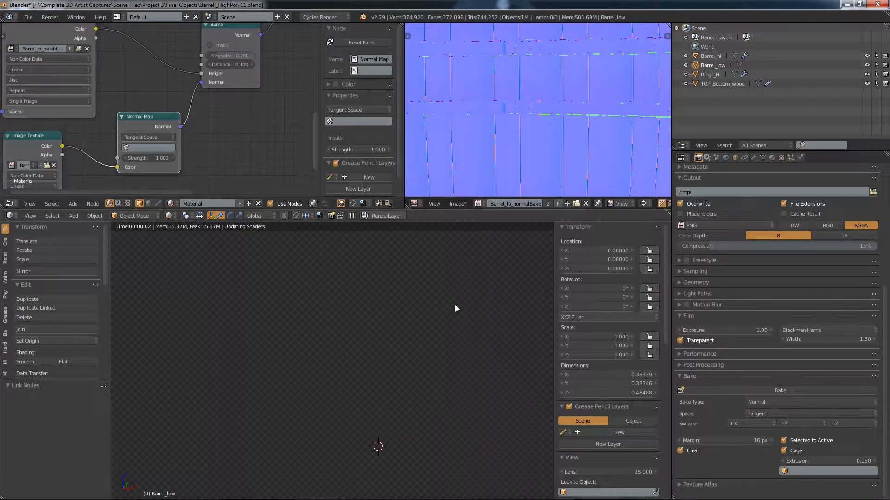
{"action": "middle_click_drag", "start_coordinate": [407, 295], "coordinate": [388, 325]}
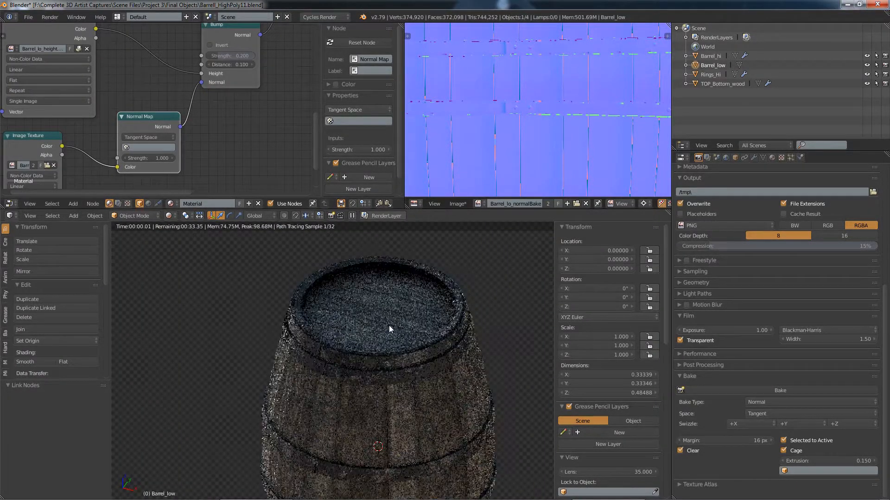
- Save the baked normal image as Barrel_lo_normal.png in the Final Objects folder, overwriting the existing file
{"action": "scroll", "coordinate": [376, 326], "scroll_direction": "up", "scroll_amount": 4}
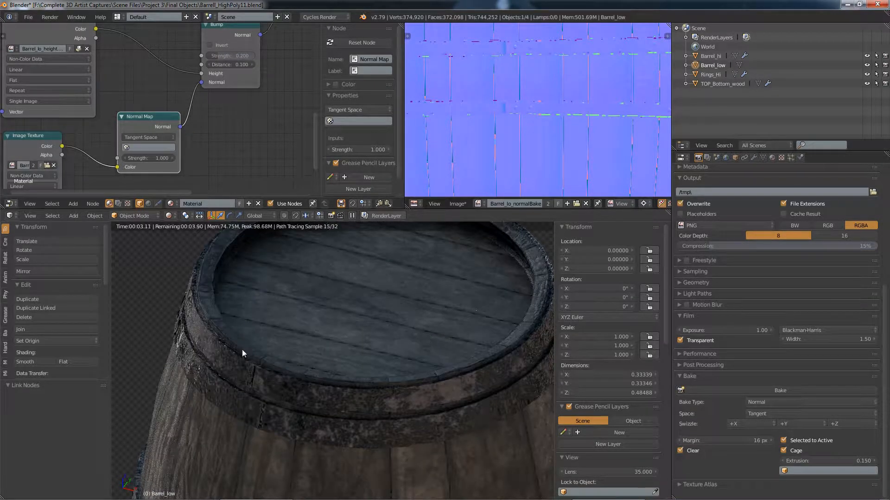
{"action": "middle_click_drag", "start_coordinate": [221, 407], "coordinate": [303, 366]}
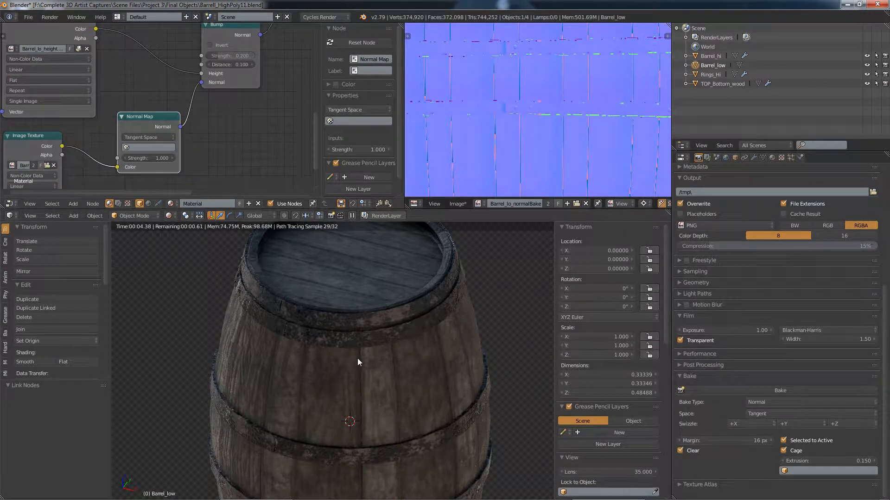
{"action": "scroll", "coordinate": [382, 353], "scroll_direction": "down", "scroll_amount": 5}
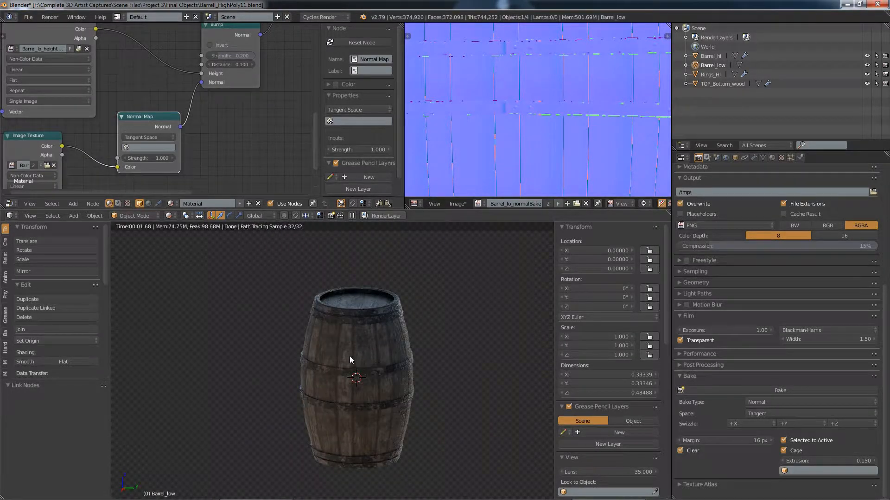
{"action": "scroll", "coordinate": [349, 356], "scroll_direction": "up", "scroll_amount": 4}
{"action": "left_click", "coordinate": [457, 207]}
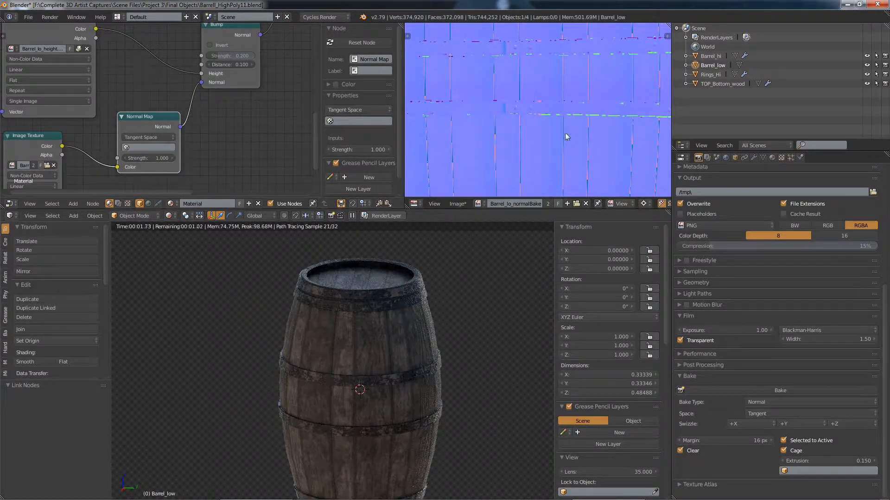
{"action": "left_click", "coordinate": [461, 204]}
{"action": "left_click", "coordinate": [477, 128]}
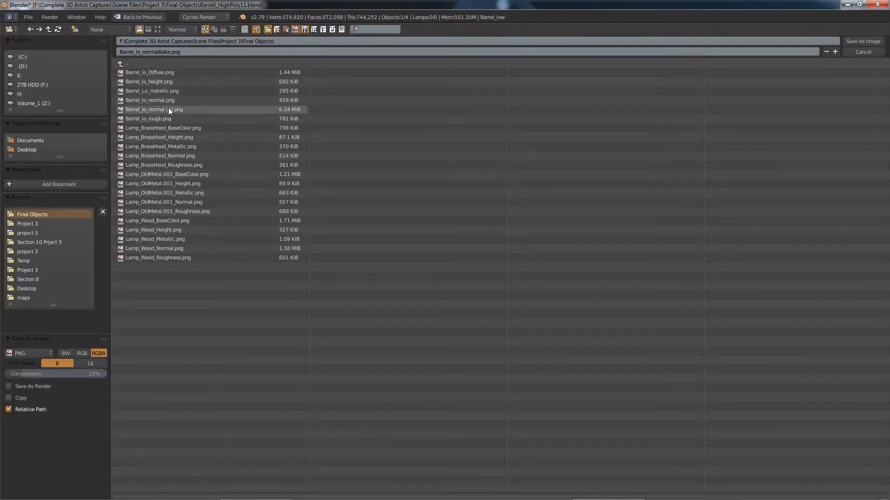
{"action": "left_click", "coordinate": [154, 101]}
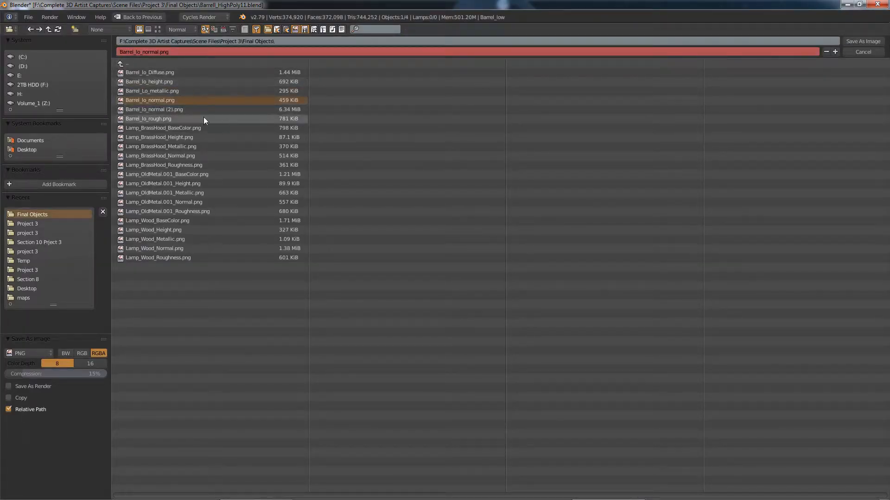
{"action": "left_click", "coordinate": [855, 40]}
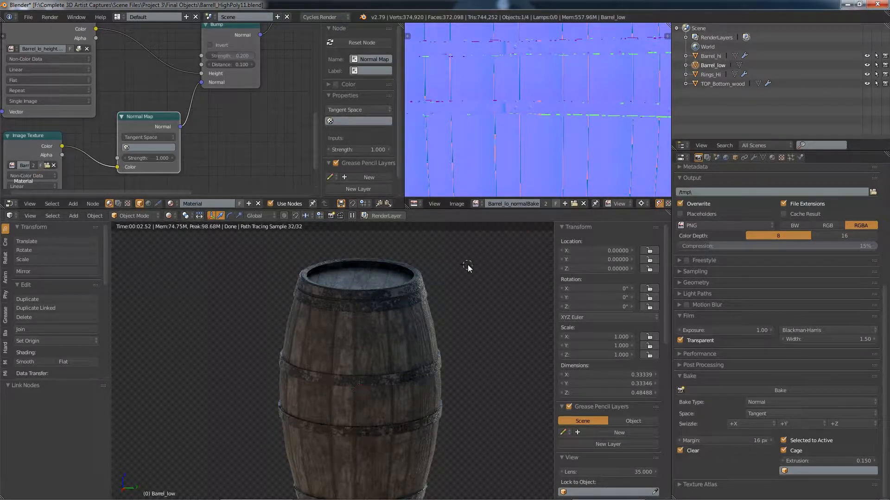
- Switch the 3D viewport from rendered to solid shading
{"action": "scroll", "coordinate": [332, 296], "scroll_direction": "up", "scroll_amount": 2}
{"action": "scroll", "coordinate": [332, 297], "scroll_direction": "down", "scroll_amount": 2}
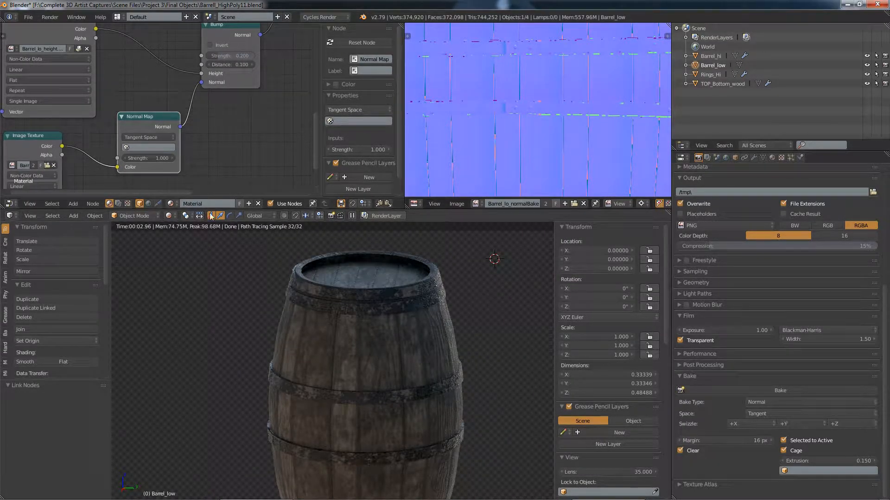
{"action": "left_click", "coordinate": [169, 216]}
{"action": "left_click", "coordinate": [183, 185]}
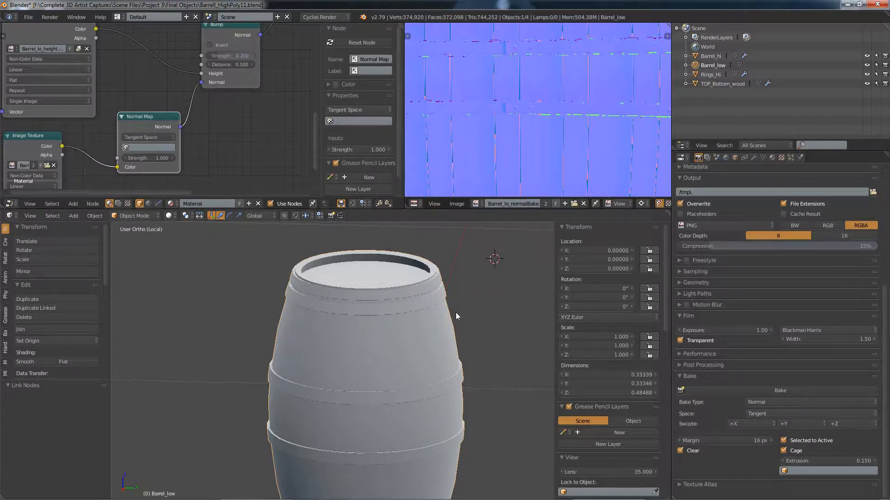
- Export the selected low-poly barrel as FBX, overwriting Barrell_low.fbx in the Final Objects folder
{"action": "left_click", "coordinate": [28, 17]}
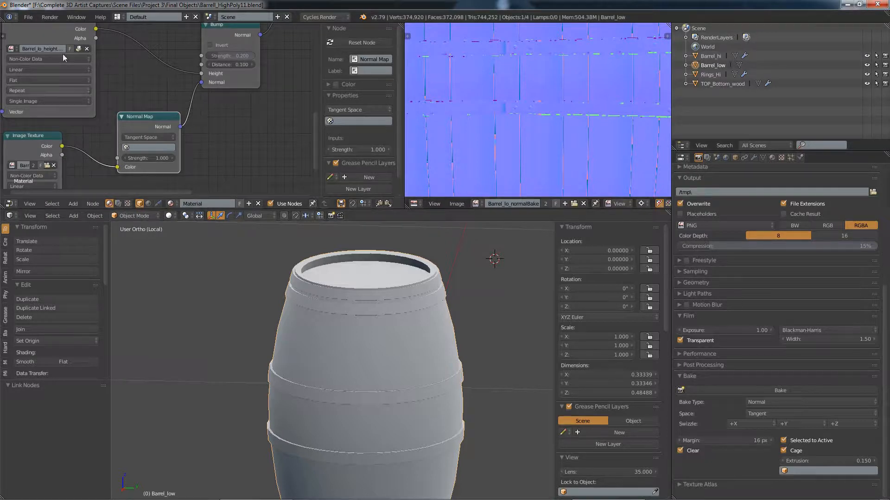
{"action": "left_click", "coordinate": [29, 17]}
{"action": "mouse_move", "coordinate": [58, 199]}
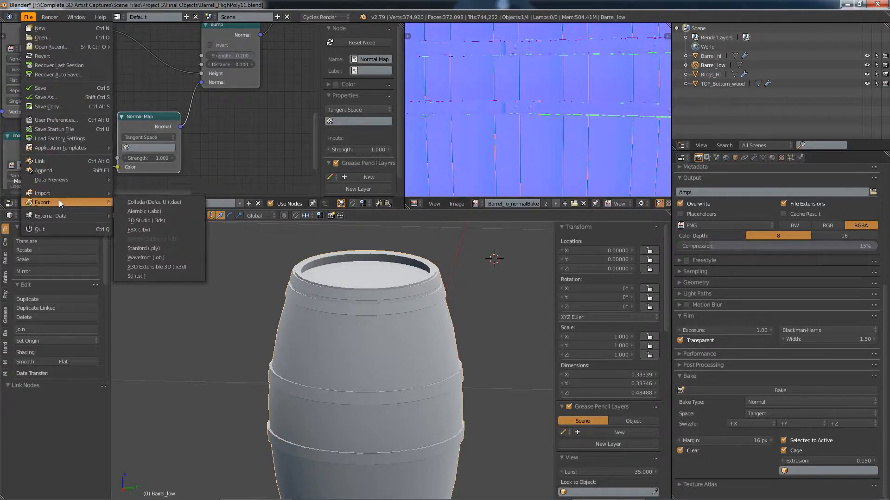
{"action": "left_click", "coordinate": [143, 229]}
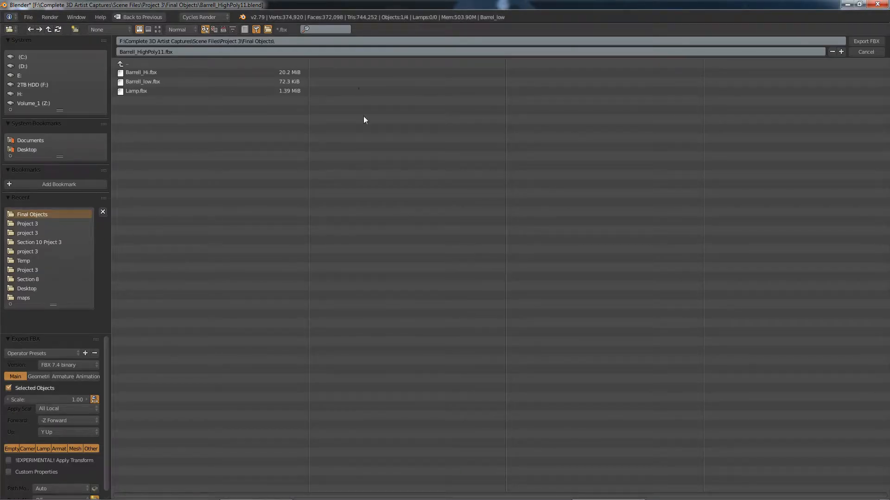
{"action": "left_click", "coordinate": [145, 81]}
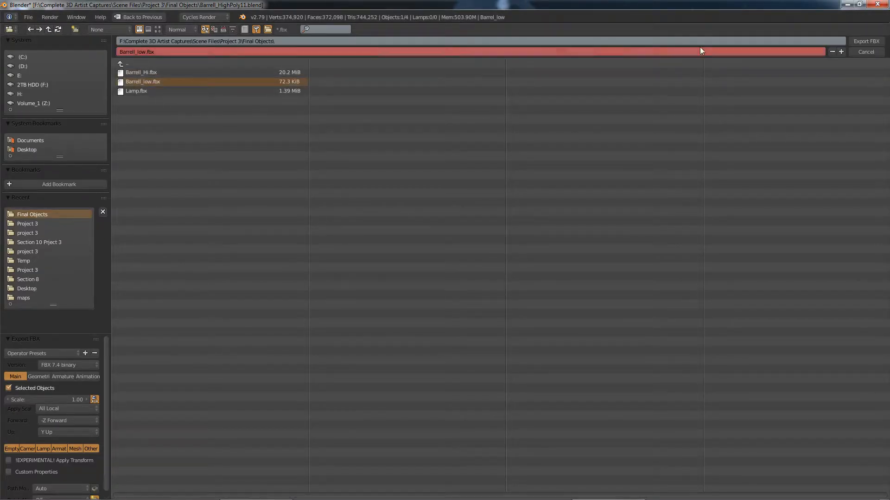
{"action": "left_click", "coordinate": [865, 40]}
- Launch Substance Painter and decline the download of the new version
{"action": "mouse_move", "coordinate": [563, 499]}
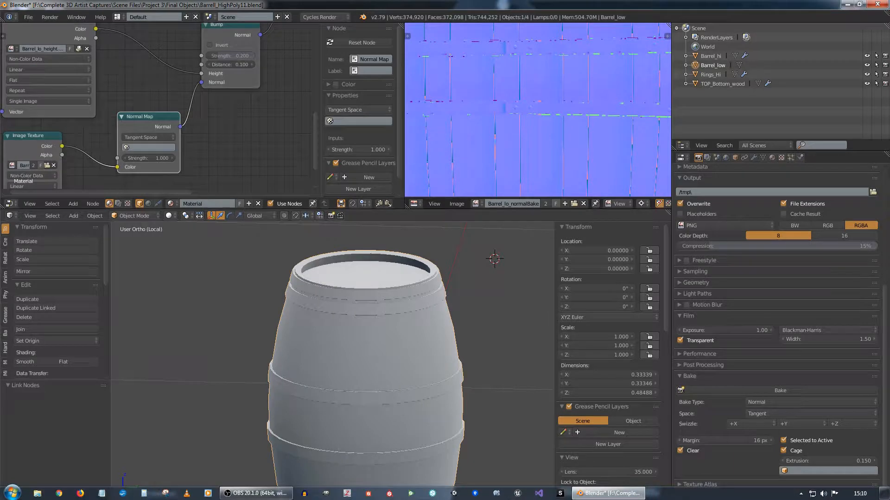
{"action": "left_click", "coordinate": [390, 494]}
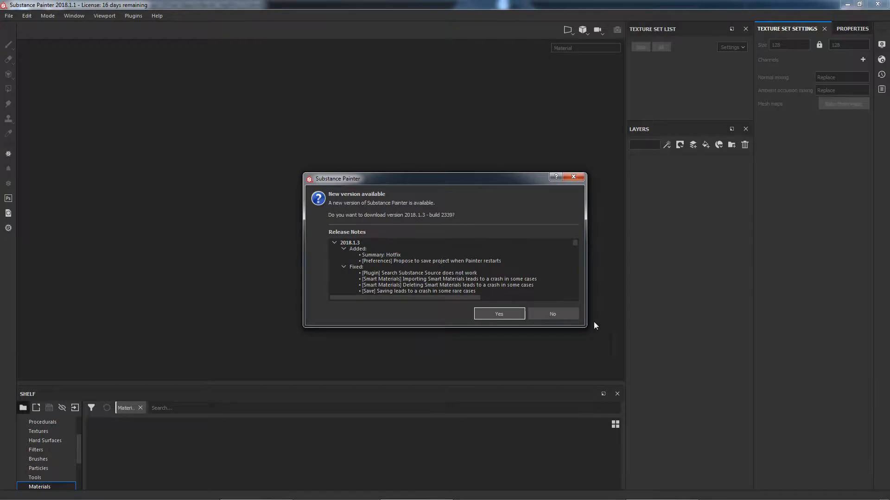
{"action": "left_click", "coordinate": [570, 317]}
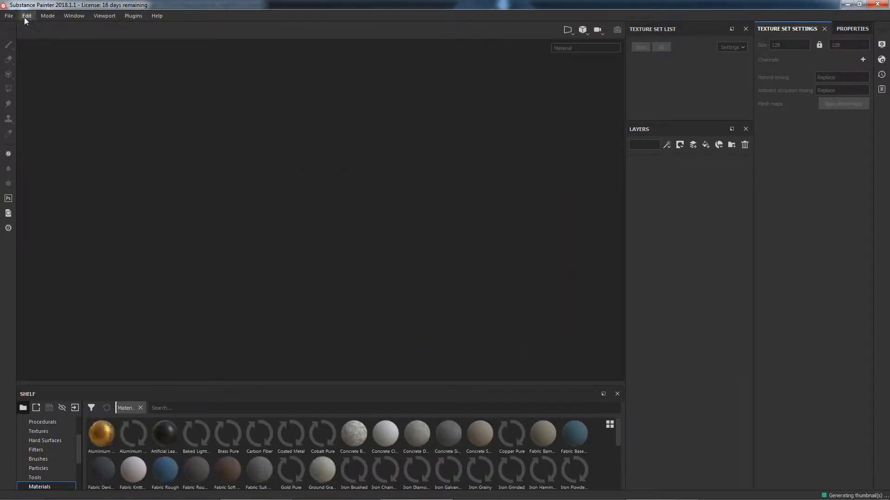
- Start a new project and choose Barrell_low.fbx as its mesh
{"action": "left_click", "coordinate": [8, 16]}
{"action": "left_click", "coordinate": [18, 27]}
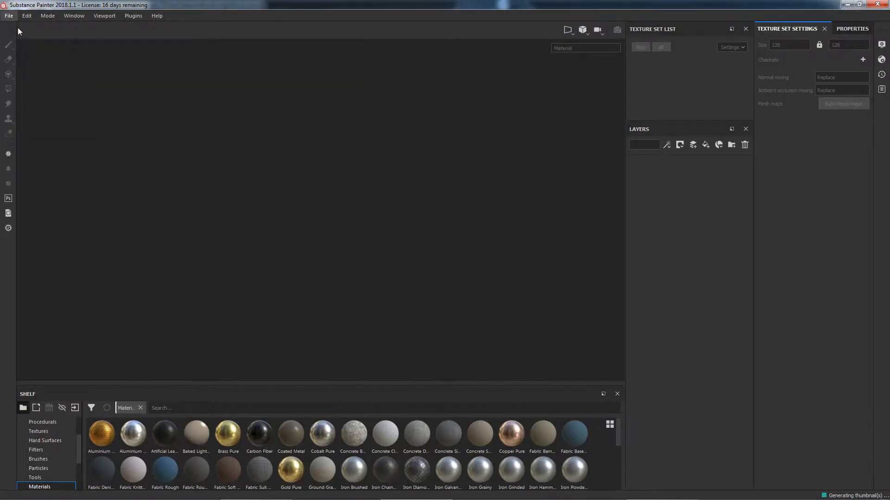
{"action": "left_click", "coordinate": [540, 160]}
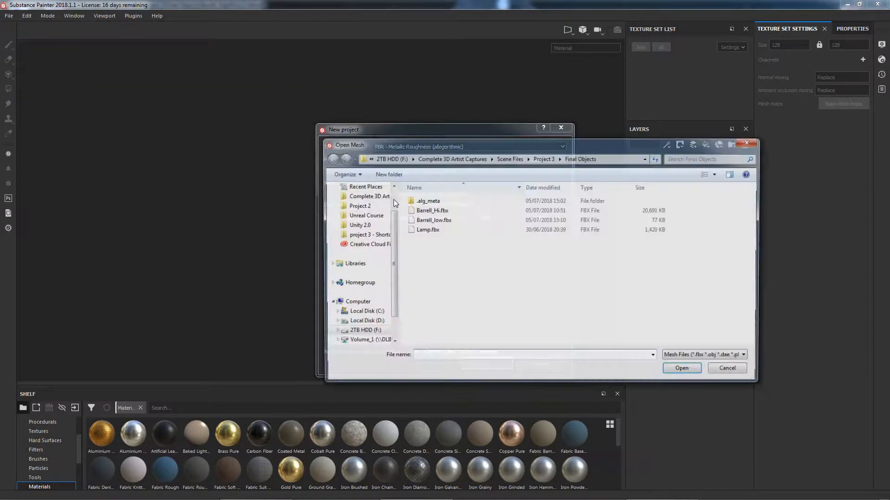
{"action": "double_click", "coordinate": [432, 221]}
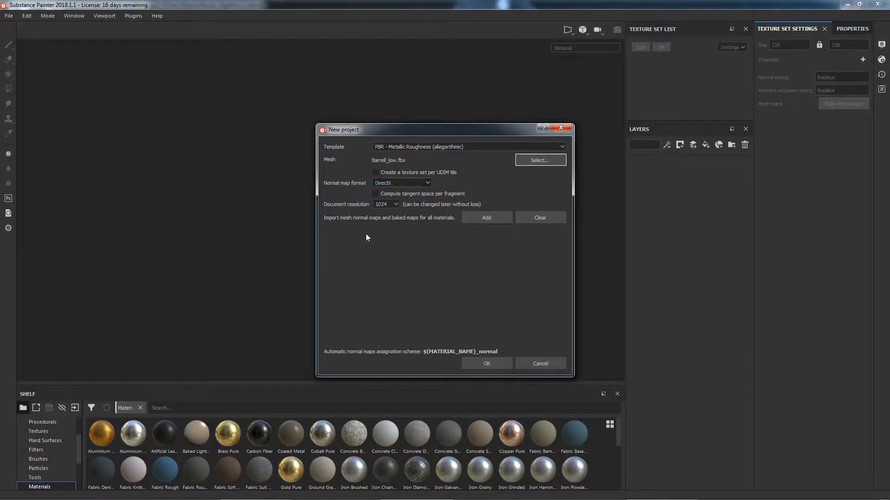
- Set the normal map format to OpenGL and the document resolution to 2048, and create the project
{"action": "left_click", "coordinate": [390, 183]}
{"action": "left_click", "coordinate": [392, 197]}
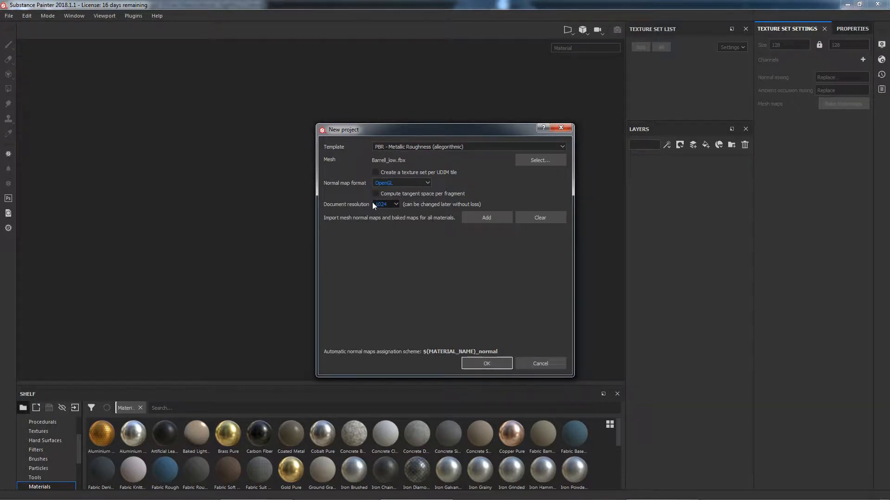
{"action": "left_click", "coordinate": [384, 204]}
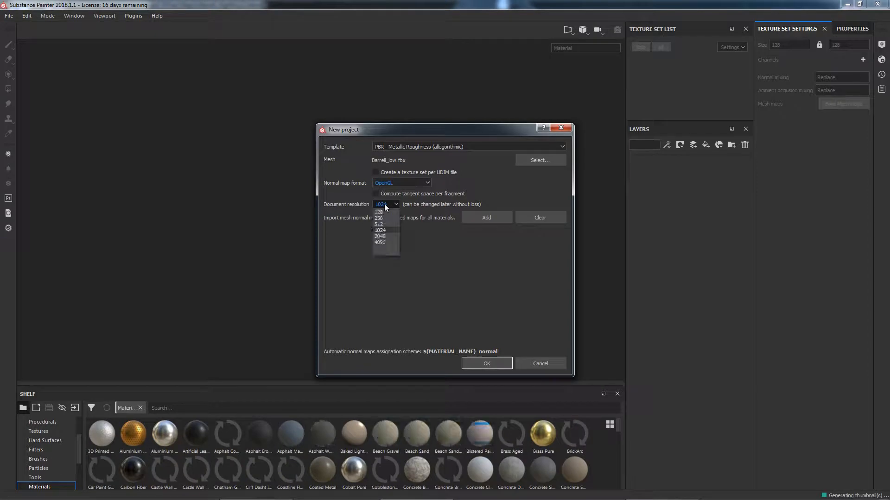
{"action": "left_click", "coordinate": [381, 236]}
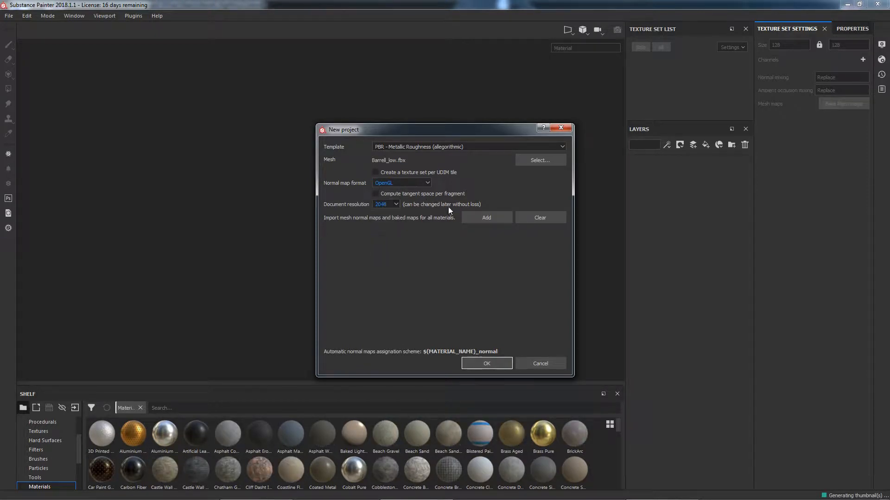
{"action": "left_click", "coordinate": [497, 363]}
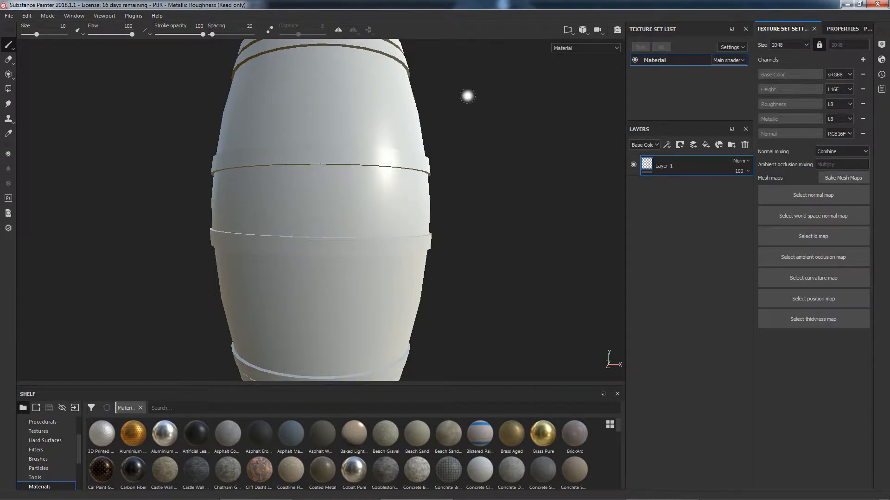
- Open the mesh map baking settings and disable every map except Normal
{"action": "mouse_move", "coordinate": [479, 184]}
{"action": "left_mouse_down", "text": "alt"}
{"action": "mouse_move", "coordinate": [460, 135]}
{"action": "mouse_move", "coordinate": [487, 192]}
{"action": "mouse_move", "coordinate": [482, 161]}
{"action": "mouse_move", "coordinate": [490, 196]}
{"action": "left_mouse_up", "text": "alt"}
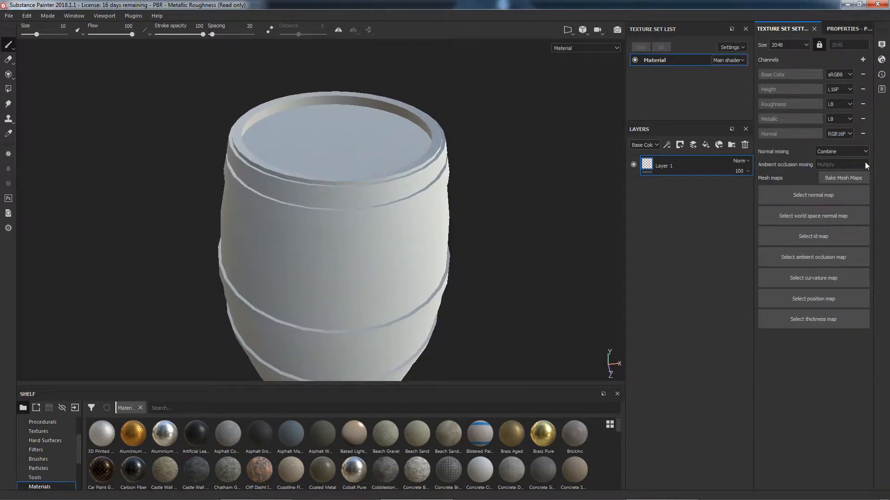
{"action": "left_click", "coordinate": [836, 179]}
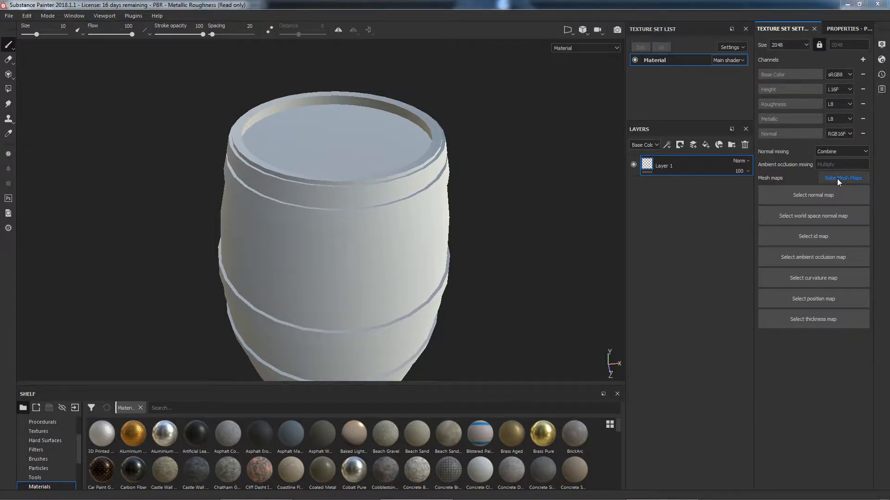
{"action": "left_click", "coordinate": [313, 155]}
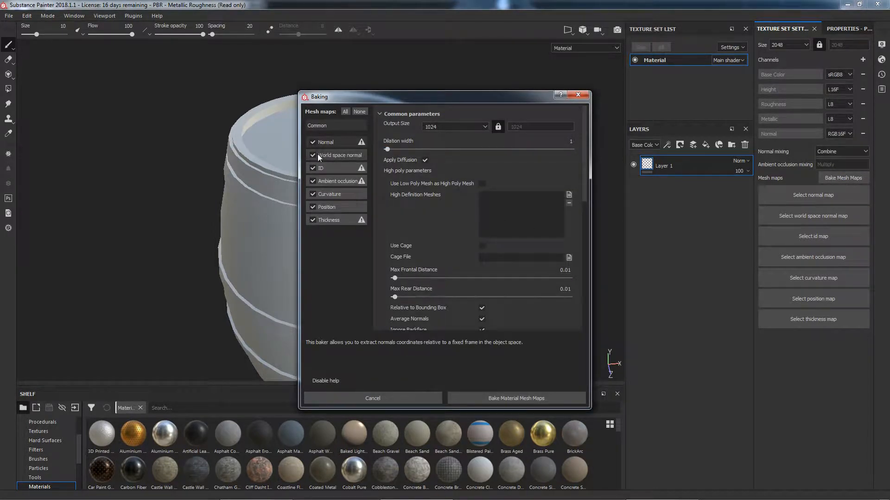
{"action": "left_click", "coordinate": [313, 167]}
{"action": "left_click", "coordinate": [313, 181]}
{"action": "left_click", "coordinate": [314, 194]}
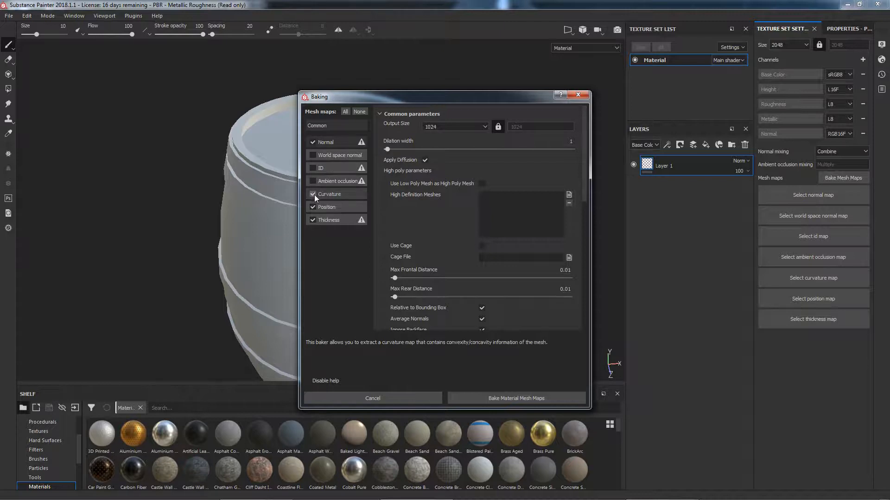
{"action": "left_click", "coordinate": [314, 206]}
{"action": "left_click", "coordinate": [313, 220]}
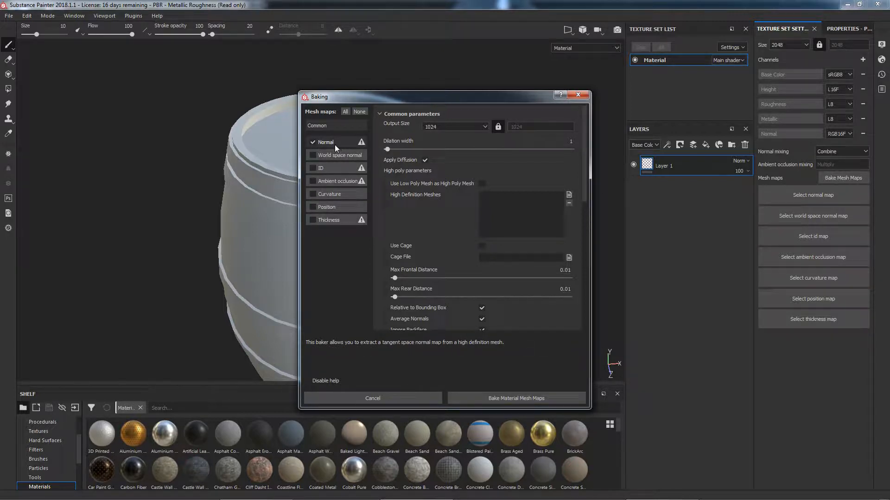
- Add Barrell_Hi.fbx as the high definition mesh for the bake, keeping the 1024 output size
{"action": "left_click", "coordinate": [446, 127]}
{"action": "left_click", "coordinate": [433, 127]}
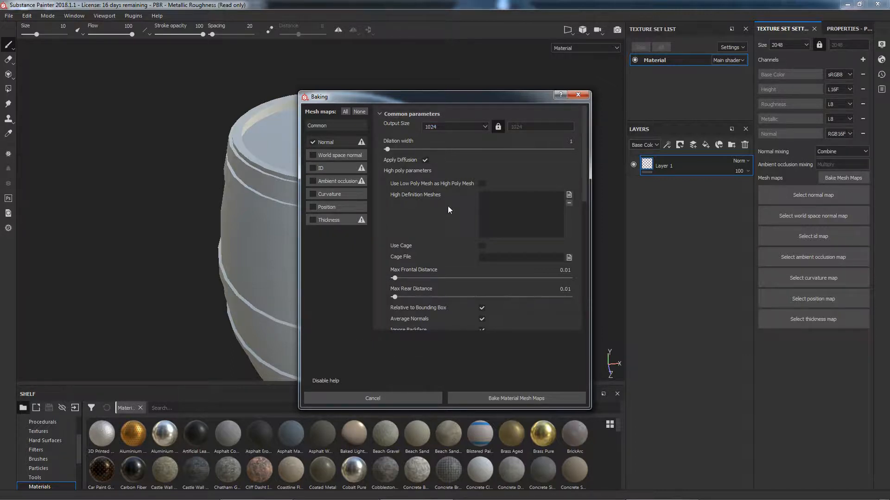
{"action": "left_click", "coordinate": [568, 195]}
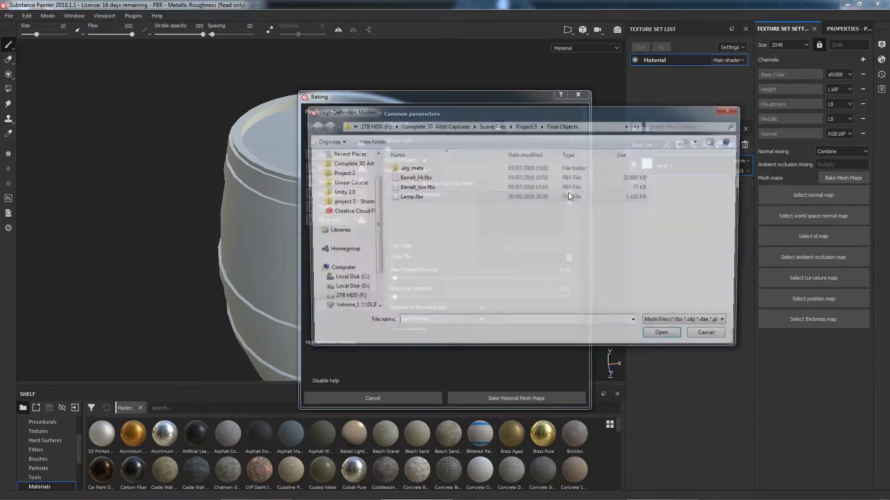
{"action": "double_click", "coordinate": [414, 178]}
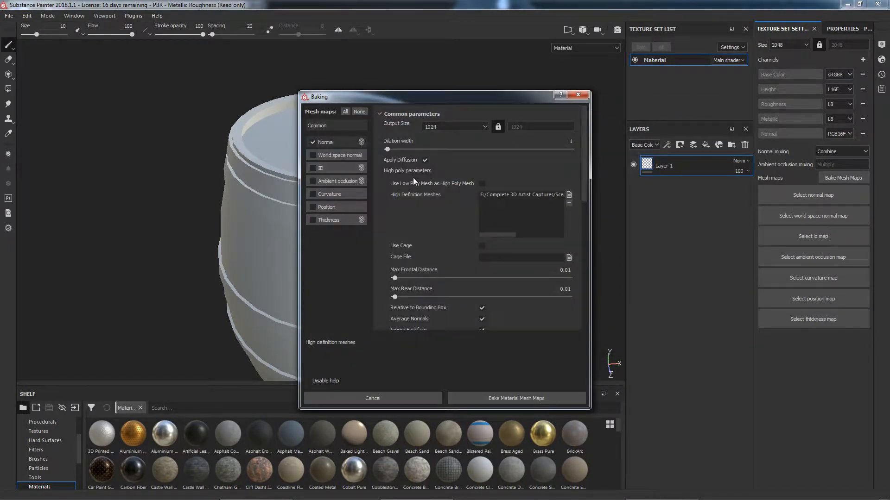
- Set the bake's antialiasing to Subsampling 2x2 and bake the material's normal map
{"action": "scroll", "coordinate": [456, 219], "scroll_direction": "down", "scroll_amount": 6}
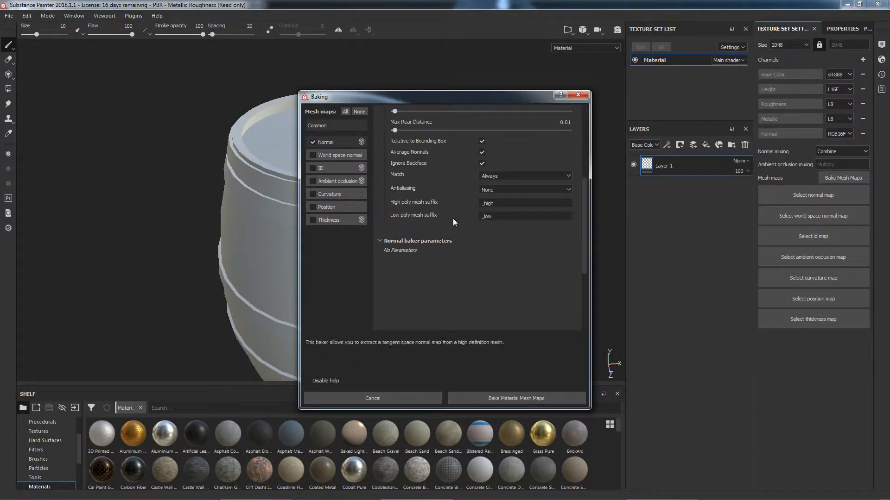
{"action": "scroll", "coordinate": [451, 295], "scroll_direction": "up", "scroll_amount": 6}
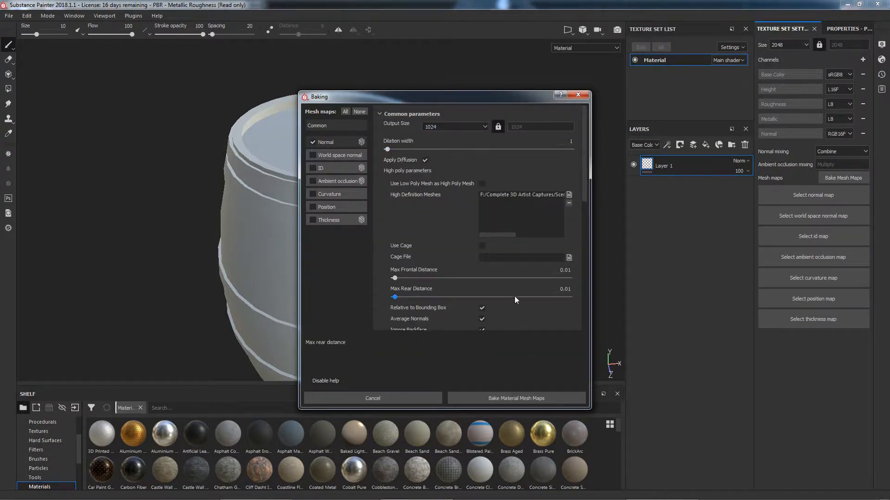
{"action": "scroll", "coordinate": [485, 292], "scroll_direction": "down", "scroll_amount": 3}
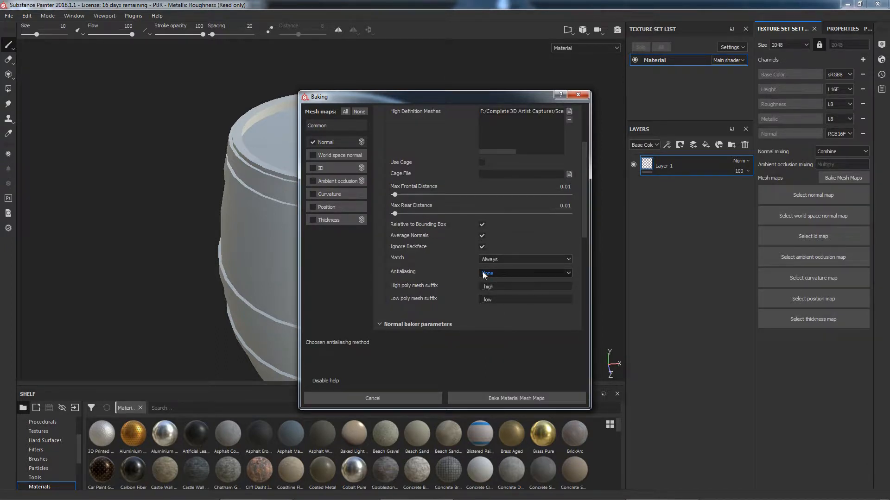
{"action": "left_click", "coordinate": [497, 272]}
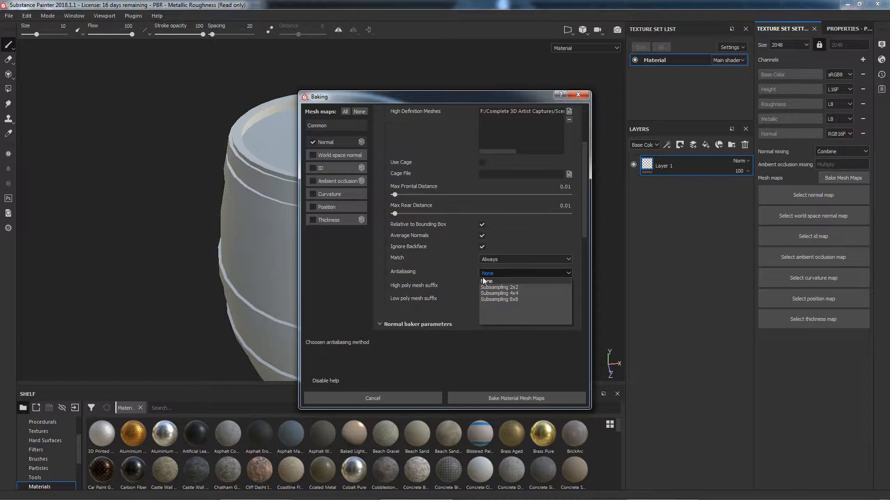
{"action": "left_click", "coordinate": [514, 288]}
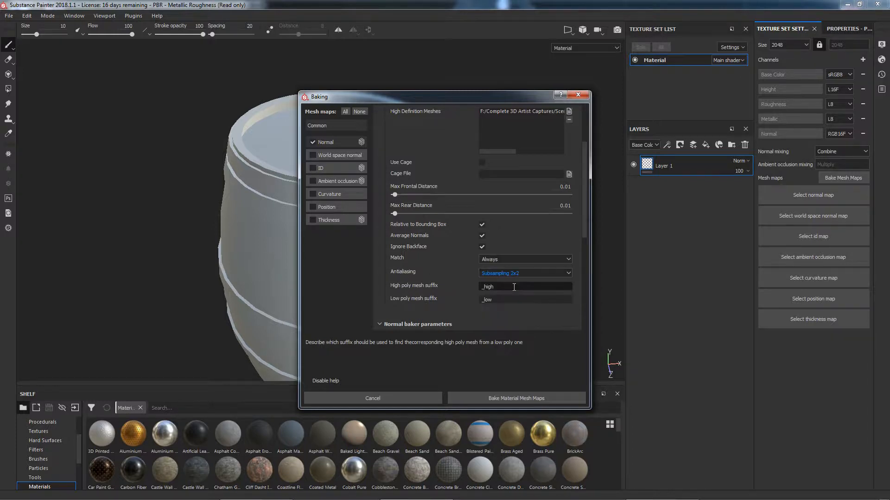
{"action": "left_click", "coordinate": [499, 397]}
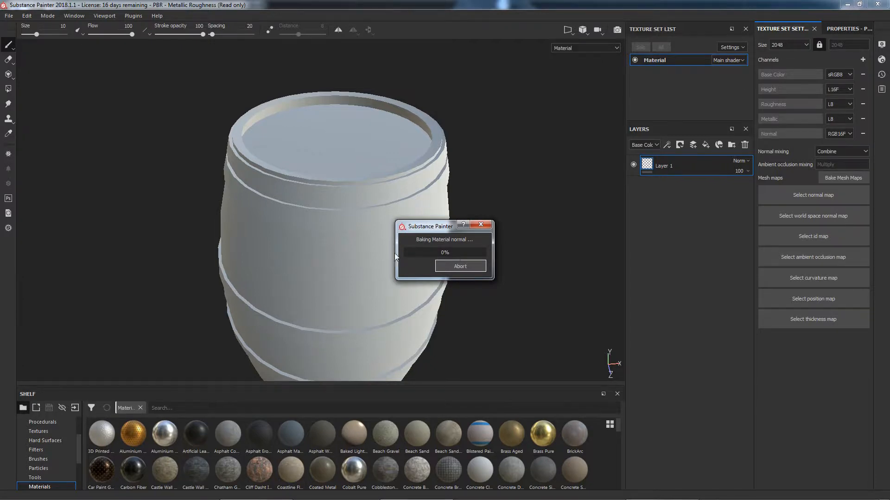
{"action": "left_click", "coordinate": [461, 266]}
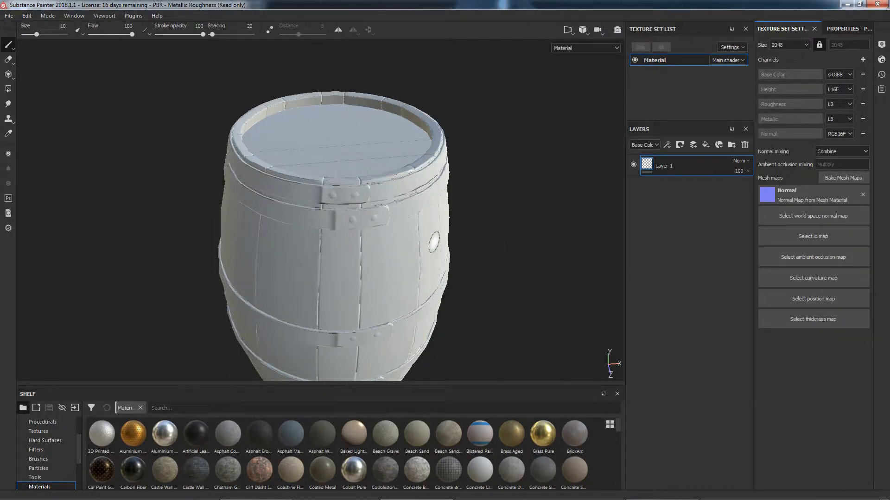
- Examine the baked normal detail on the barrel's metal bands, rivets and planks, both close up and from a distance
{"action": "mouse_move", "coordinate": [498, 171]}
{"action": "left_mouse_down", "text": "alt"}
{"action": "mouse_move", "coordinate": [483, 228]}
{"action": "mouse_move", "coordinate": [510, 196]}
{"action": "mouse_move", "coordinate": [461, 254]}
{"action": "mouse_move", "coordinate": [444, 160]}
{"action": "mouse_move", "coordinate": [332, 140]}
{"action": "mouse_move", "coordinate": [193, 143]}
{"action": "mouse_move", "coordinate": [355, 157]}
{"action": "mouse_move", "coordinate": [321, 204]}
{"action": "mouse_move", "coordinate": [232, 218]}
{"action": "mouse_move", "coordinate": [377, 242]}
{"action": "mouse_move", "coordinate": [396, 204]}
{"action": "mouse_move", "coordinate": [446, 244]}
{"action": "mouse_move", "coordinate": [278, 308]}
{"action": "mouse_move", "coordinate": [463, 175]}
{"action": "mouse_move", "coordinate": [227, 213]}
{"action": "left_mouse_up", "text": "alt"}
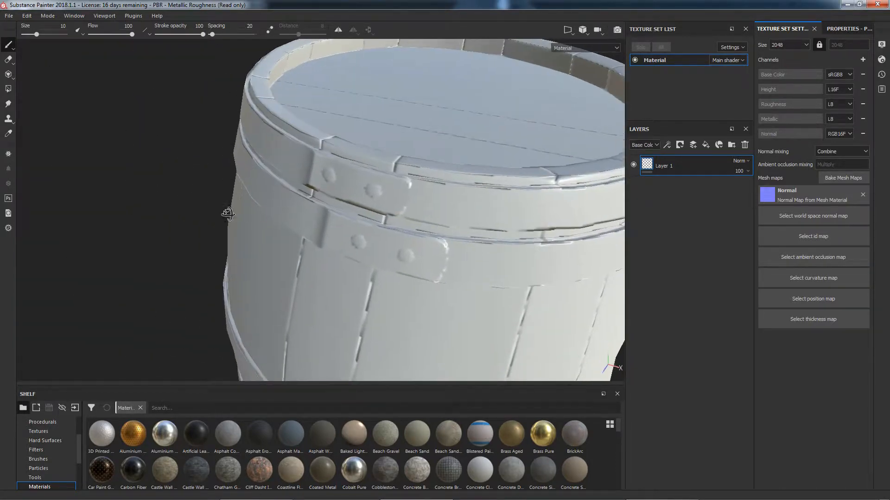
{"action": "scroll", "coordinate": [437, 175], "scroll_direction": "down", "scroll_amount": 8}
{"action": "left_click_drag", "start_coordinate": [497, 273], "coordinate": [564, 270], "text": "alt"}
{"action": "scroll", "coordinate": [524, 231], "scroll_direction": "down", "scroll_amount": 5}
{"action": "scroll", "coordinate": [438, 162], "scroll_direction": "up", "scroll_amount": 7}
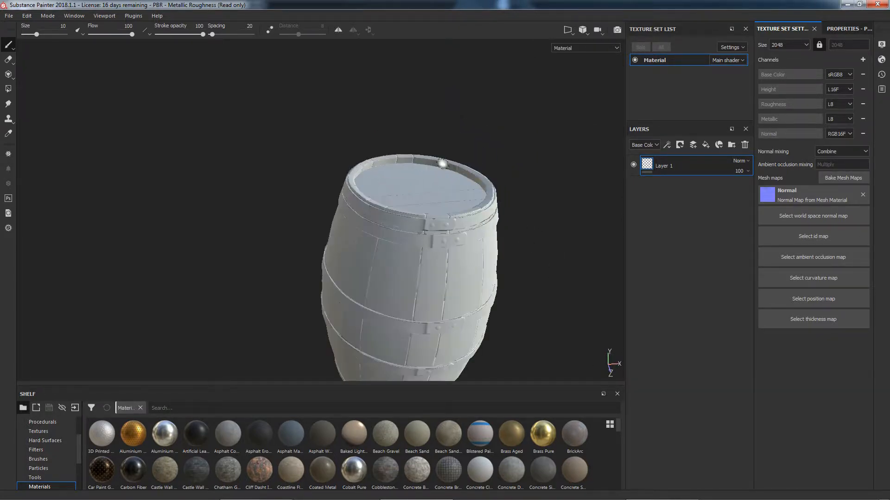
{"action": "scroll", "coordinate": [443, 164], "scroll_direction": "up", "scroll_amount": 5}
{"action": "middle_click_drag", "start_coordinate": [543, 214], "coordinate": [504, 194], "text": "alt"}
{"action": "left_click", "coordinate": [830, 193]}
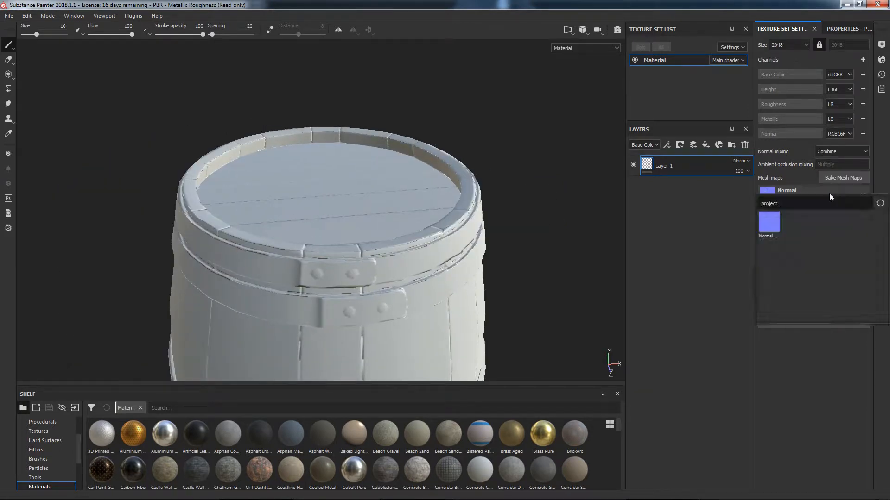
- Rebake the normal map with an output size of 2048 and Subsampling 4x4 antialiasing
{"action": "left_click", "coordinate": [837, 177]}
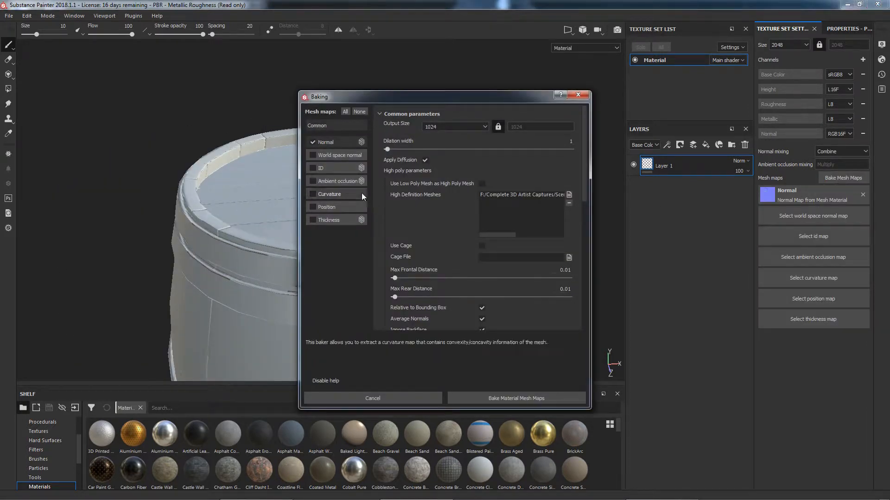
{"action": "left_click", "coordinate": [443, 128]}
{"action": "left_click", "coordinate": [435, 165]}
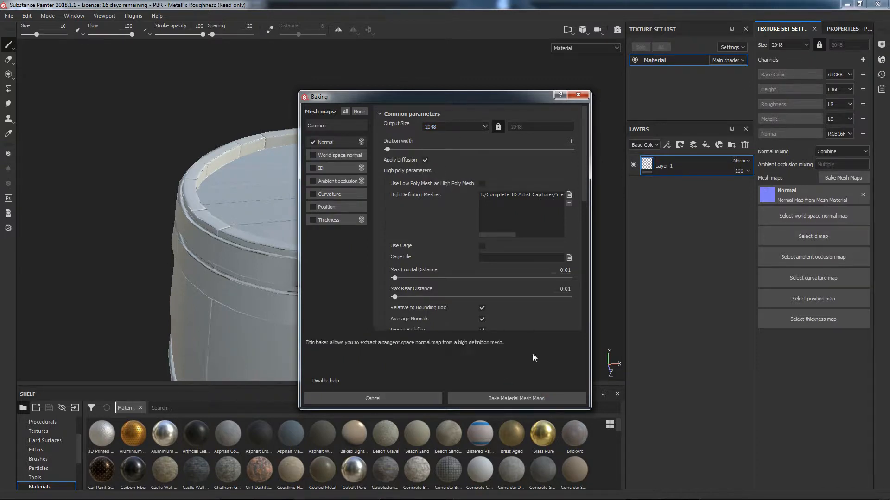
{"action": "scroll", "coordinate": [519, 301], "scroll_direction": "down", "scroll_amount": 3}
{"action": "left_click", "coordinate": [513, 274]}
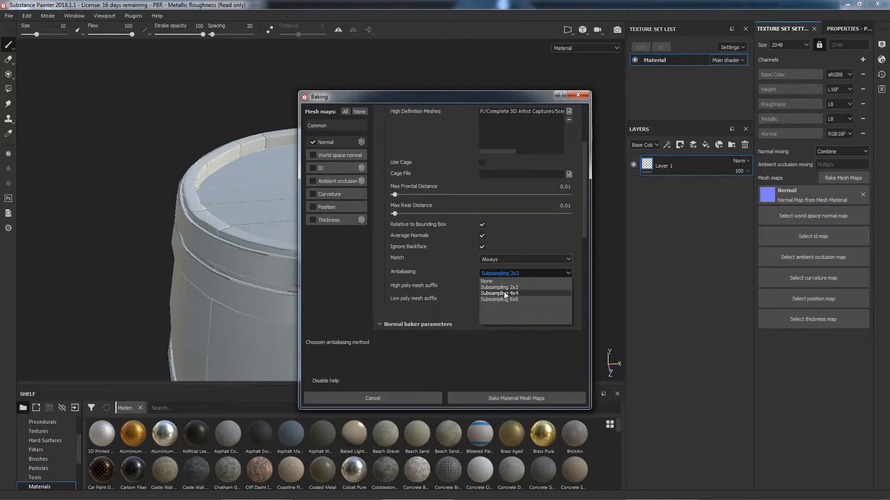
{"action": "left_click", "coordinate": [504, 293]}
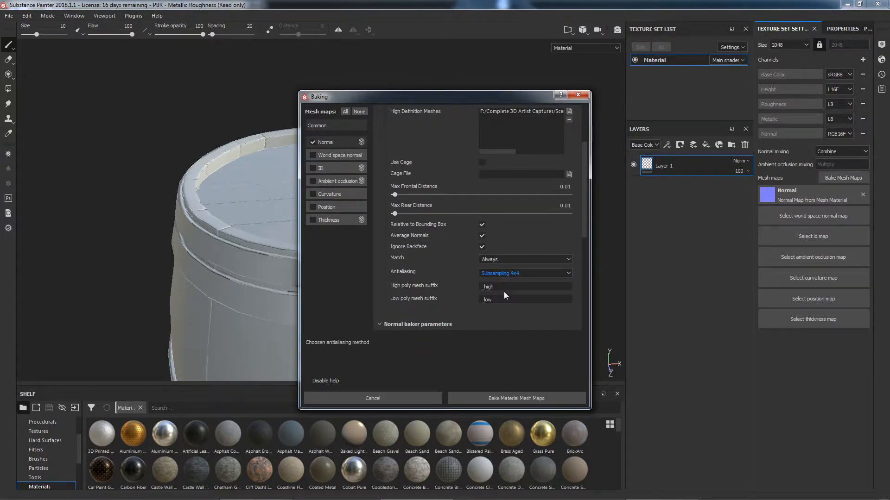
{"action": "left_click", "coordinate": [524, 399]}
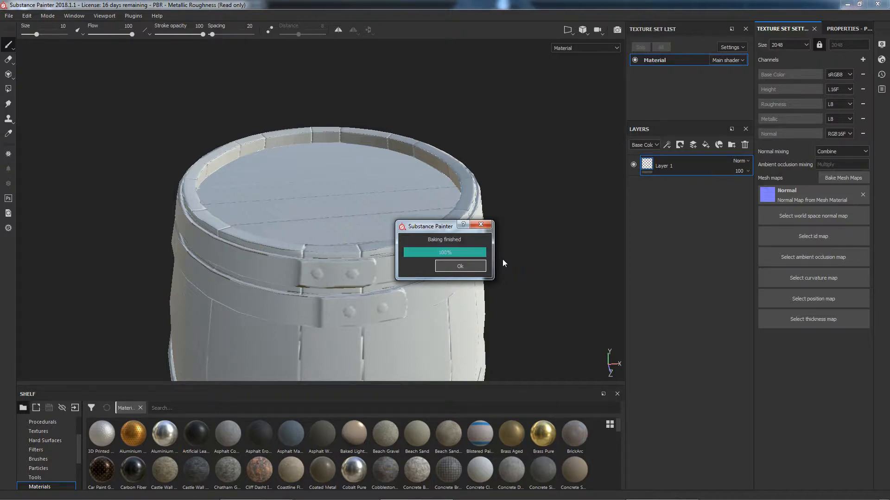
{"action": "key", "text": "Return"}
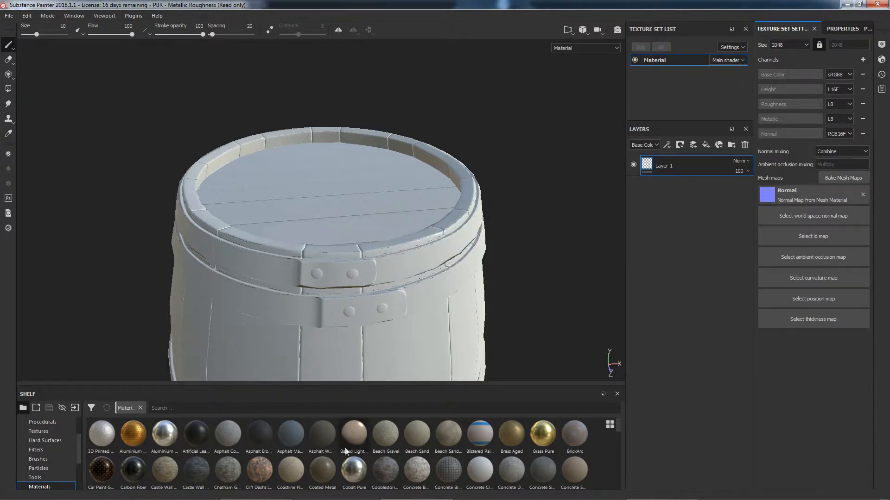
- Remove the Materials filter from the shelf and search all its resources for "normal"
{"action": "left_click", "coordinate": [140, 408]}
{"action": "left_click_drag", "start_coordinate": [438, 193], "coordinate": [238, 282], "text": "alt"}
{"action": "scroll", "coordinate": [238, 282], "scroll_direction": "up", "scroll_amount": 3}
{"action": "left_click_drag", "start_coordinate": [272, 223], "coordinate": [323, 215], "text": "alt"}
{"action": "scroll", "coordinate": [323, 216], "scroll_direction": "down", "scroll_amount": 3}
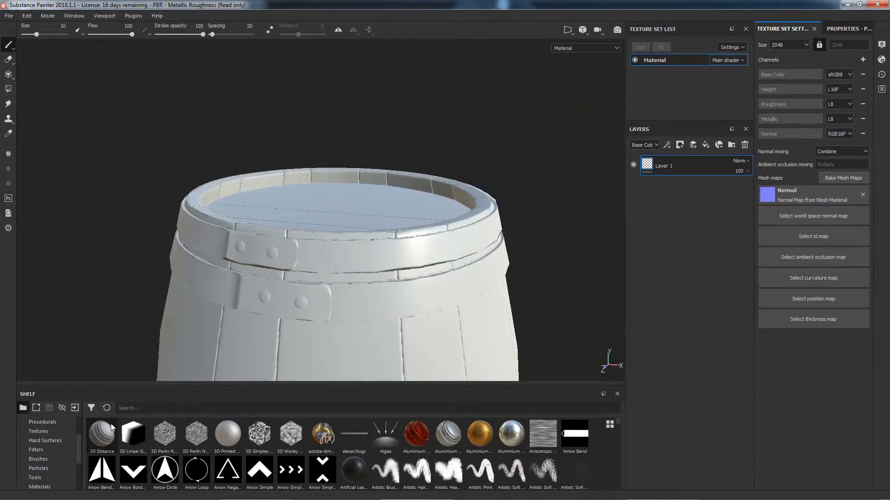
{"action": "left_click", "coordinate": [156, 408]}
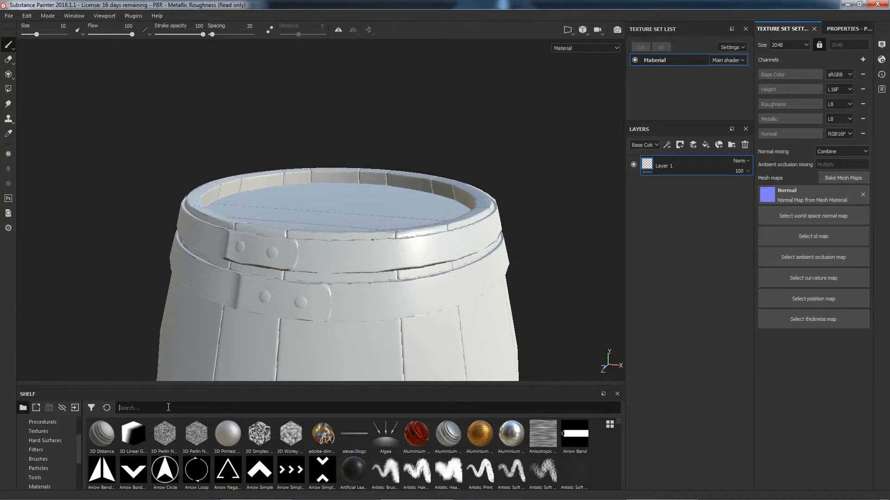
{"action": "type", "text": "normal"}
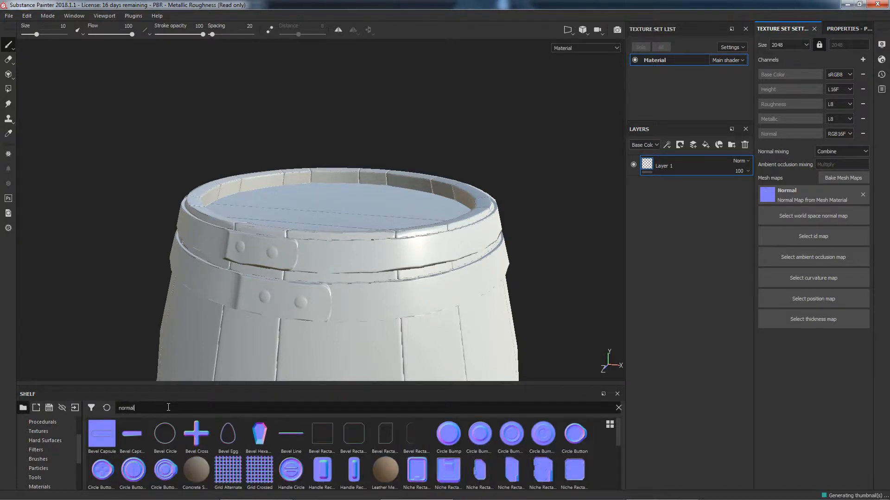
- Export the Normal Map from Mesh Material resource to the Project 3 Final Objects folder
{"action": "scroll", "coordinate": [318, 453], "scroll_direction": "down", "scroll_amount": 2}
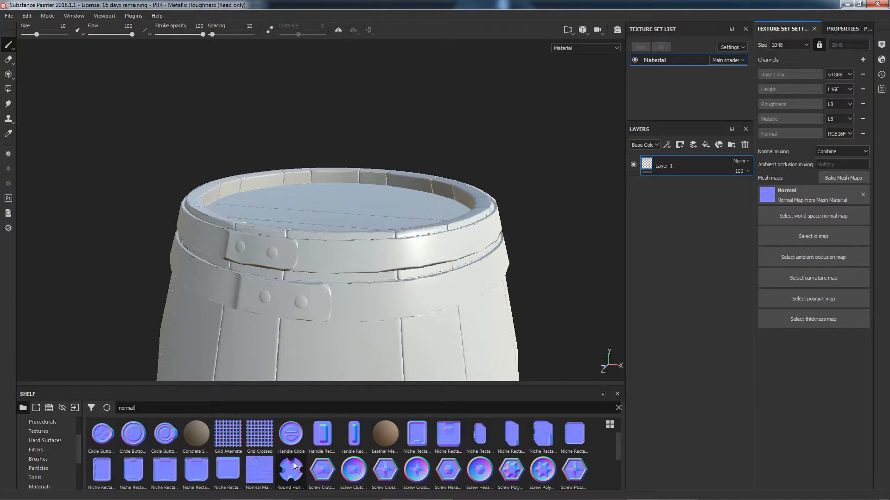
{"action": "left_click", "coordinate": [258, 471]}
{"action": "right_click", "coordinate": [260, 466]}
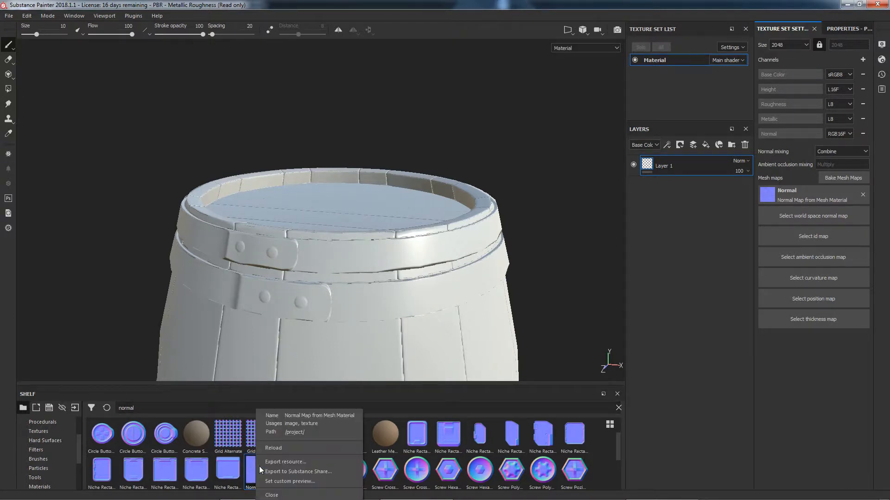
{"action": "left_click", "coordinate": [288, 460]}
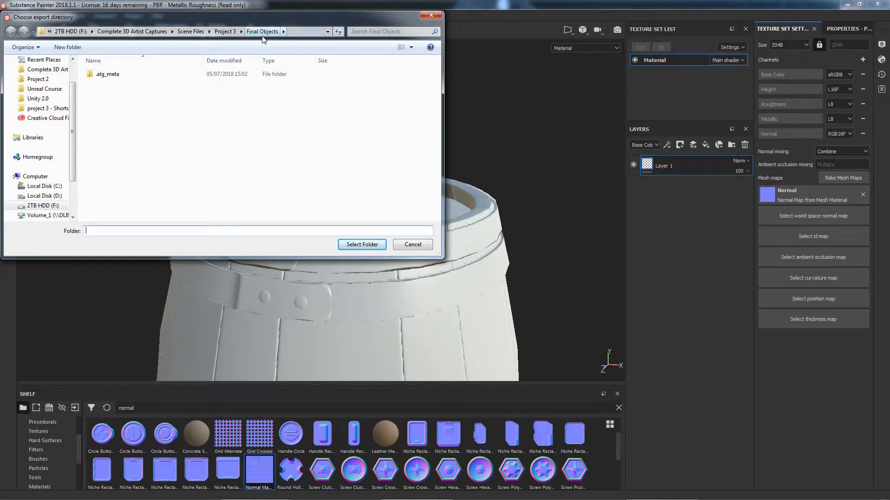
{"action": "left_click", "coordinate": [360, 244]}
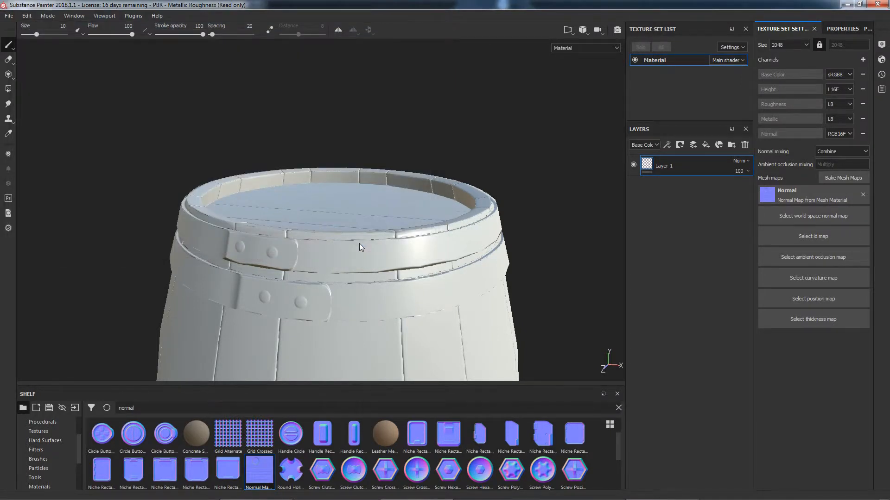
- Switch to Blender, enlarge the image editor showing the baked normal map, and split it into two side-by-side editors
{"action": "left_click", "coordinate": [858, 4]}
{"action": "left_click", "coordinate": [697, 131]}
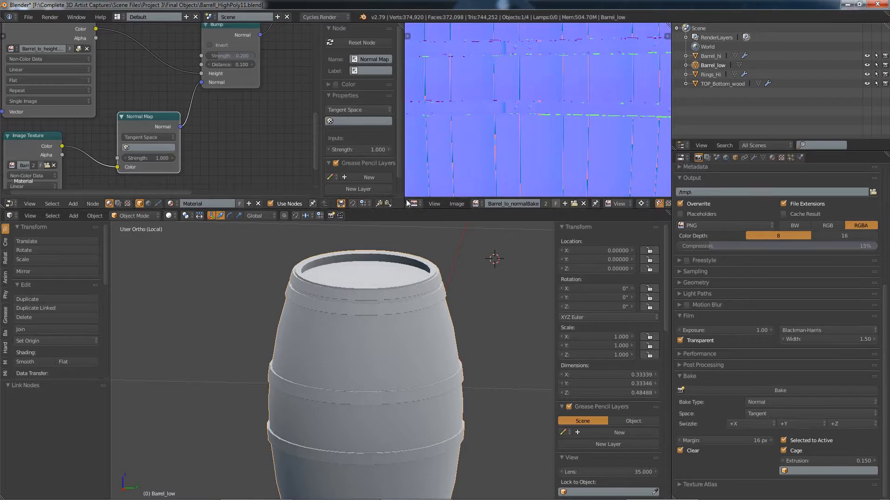
{"action": "left_click_drag", "start_coordinate": [414, 210], "coordinate": [414, 298]}
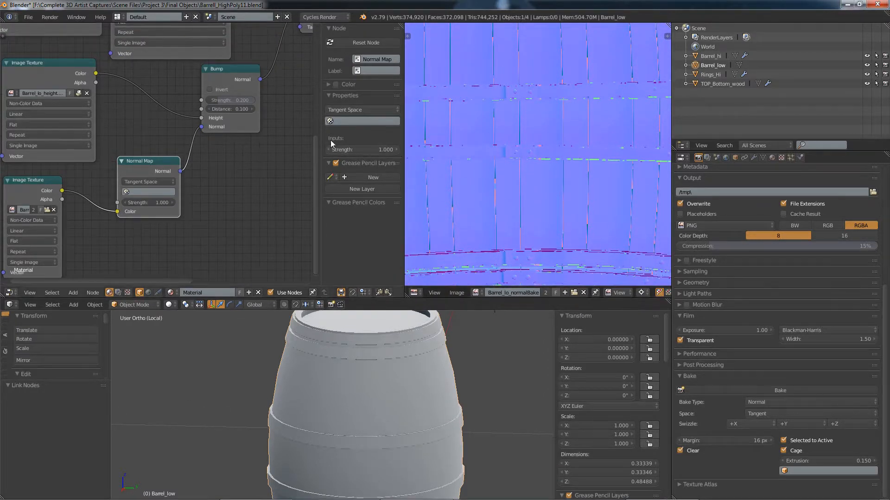
{"action": "mouse_move", "coordinate": [320, 133]}
{"action": "left_mouse_down"}
{"action": "mouse_move", "coordinate": [141, 137]}
{"action": "mouse_move", "coordinate": [366, 140]}
{"action": "mouse_move", "coordinate": [321, 142]}
{"action": "left_mouse_up"}
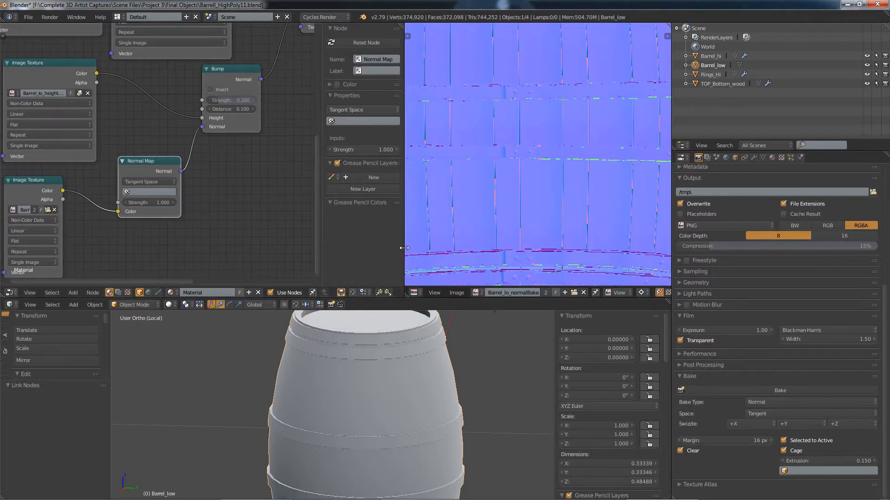
{"action": "left_click_drag", "start_coordinate": [405, 241], "coordinate": [143, 297]}
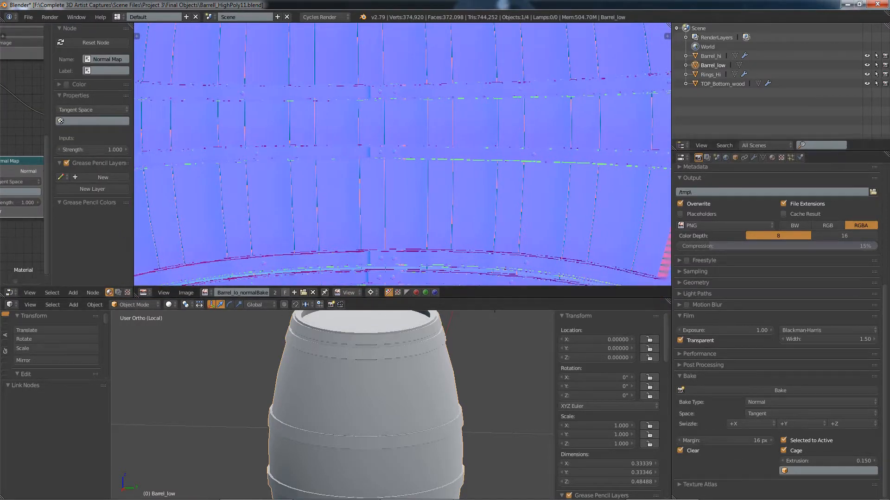
{"action": "left_click_drag", "start_coordinate": [667, 36], "coordinate": [381, 66]}
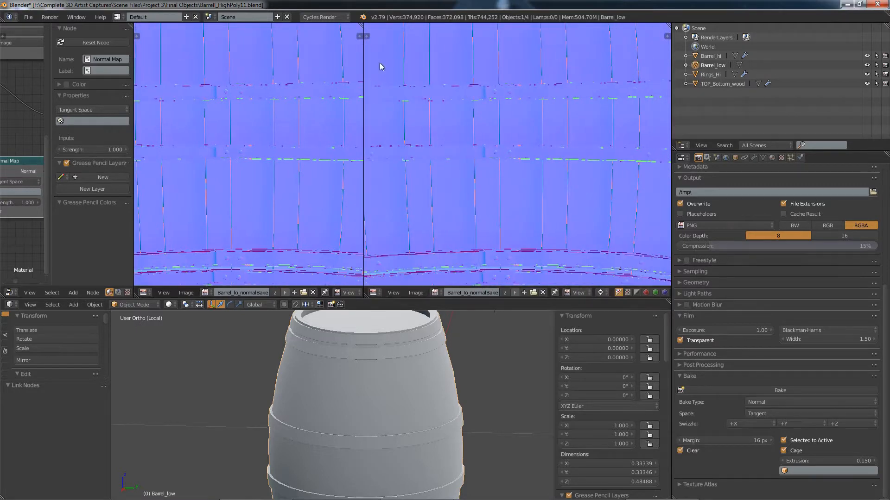
- Load Normal Map from Mesh Material.png from the Final Objects folder into the new image editor
{"action": "left_click", "coordinate": [533, 293]}
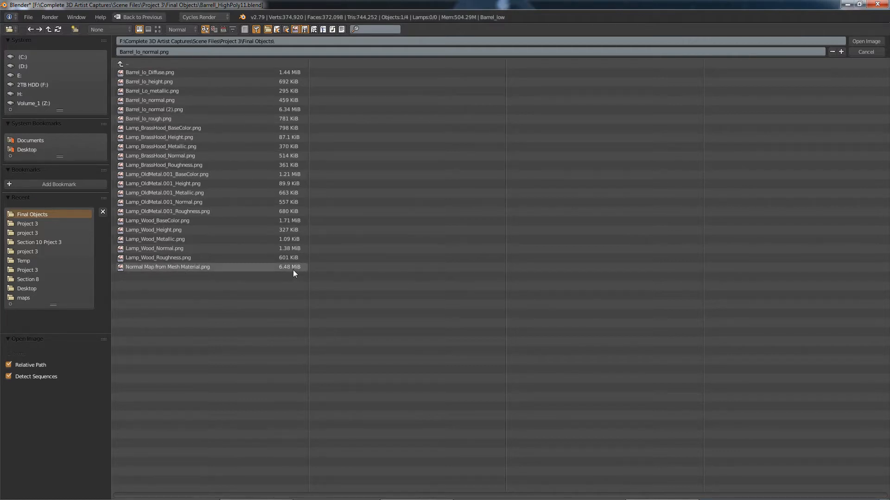
{"action": "left_click", "coordinate": [178, 267]}
{"action": "double_click", "coordinate": [177, 266]}
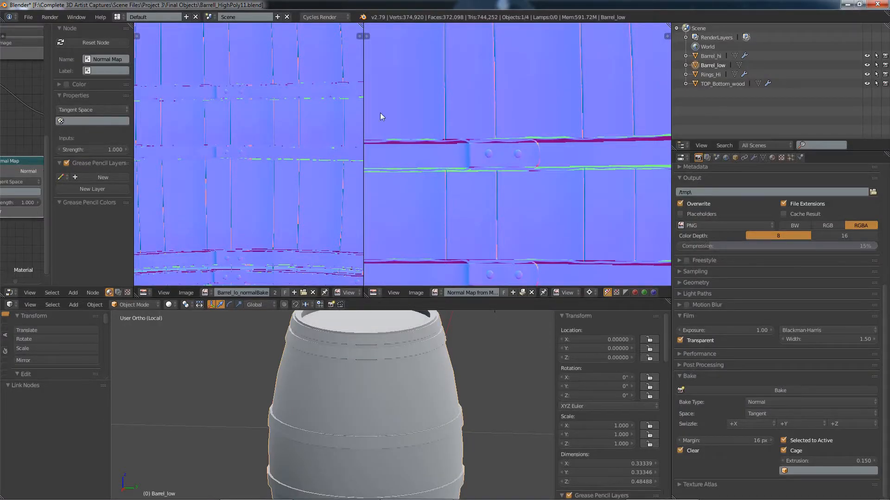
- Compare the Blender and Substance Painter normal maps as whole images and close up on the riveted band overlap
{"action": "scroll", "coordinate": [285, 129], "scroll_direction": "down", "scroll_amount": 5}
{"action": "scroll", "coordinate": [318, 85], "scroll_direction": "up", "scroll_amount": 2}
{"action": "scroll", "coordinate": [318, 84], "scroll_direction": "down", "scroll_amount": 4}
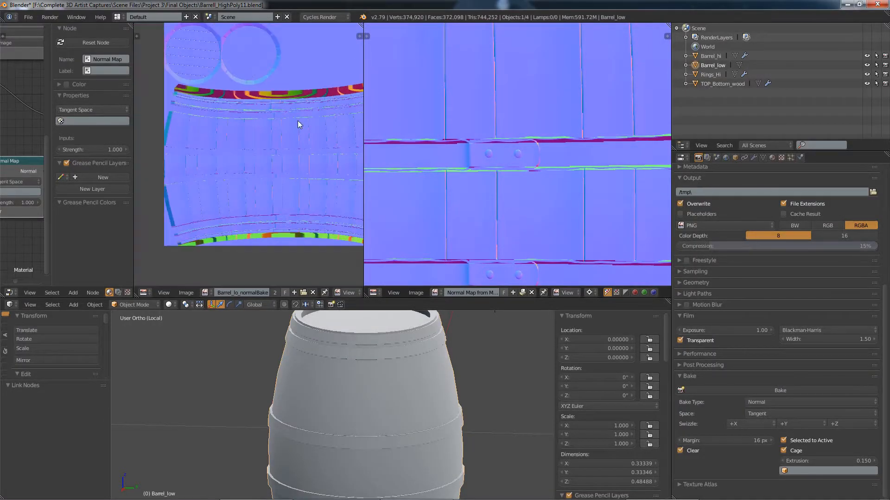
{"action": "middle_click_drag", "start_coordinate": [299, 110], "coordinate": [281, 127]}
{"action": "scroll", "coordinate": [281, 128], "scroll_direction": "up", "scroll_amount": 1}
{"action": "scroll", "coordinate": [502, 138], "scroll_direction": "down", "scroll_amount": 5}
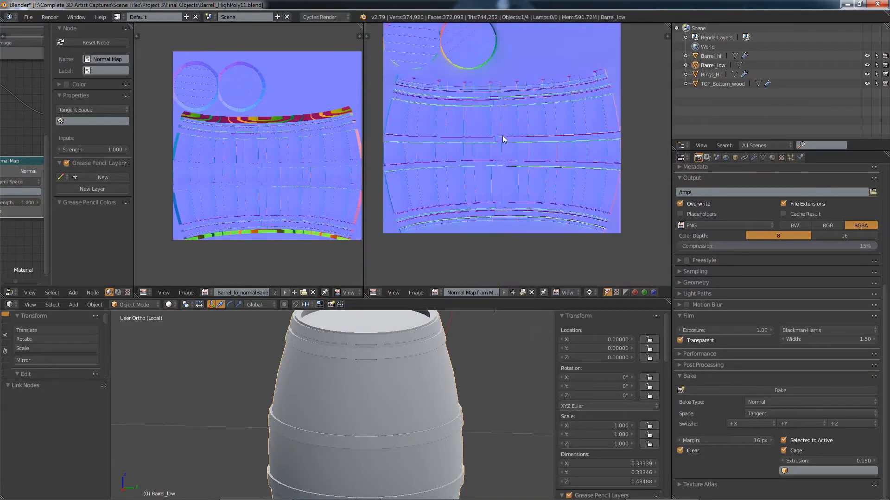
{"action": "middle_click_drag", "start_coordinate": [512, 139], "coordinate": [514, 155]}
{"action": "scroll", "coordinate": [515, 157], "scroll_direction": "up", "scroll_amount": 4}
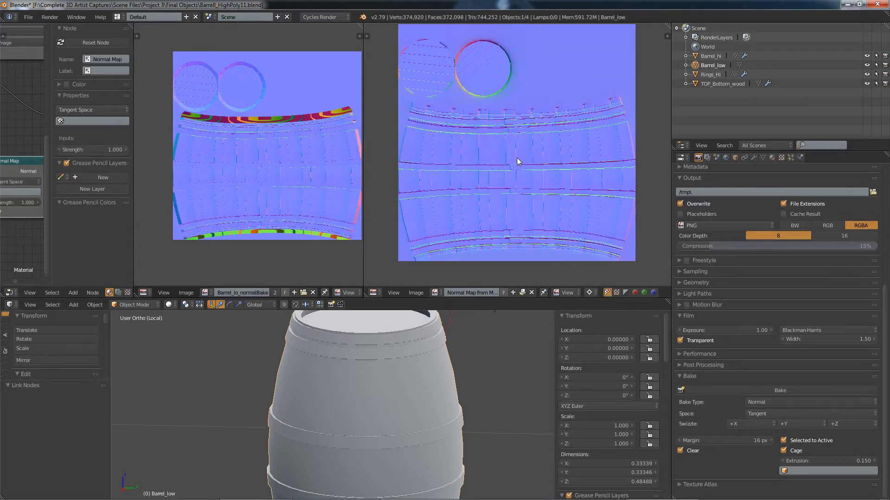
{"action": "scroll", "coordinate": [529, 165], "scroll_direction": "up", "scroll_amount": 8}
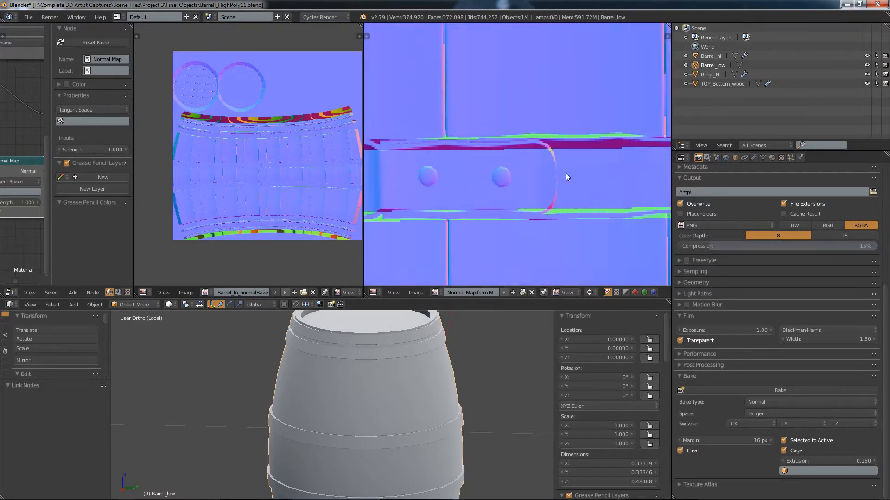
{"action": "scroll", "coordinate": [269, 171], "scroll_direction": "up", "scroll_amount": 8}
{"action": "middle_click_drag", "start_coordinate": [266, 126], "coordinate": [271, 179]}
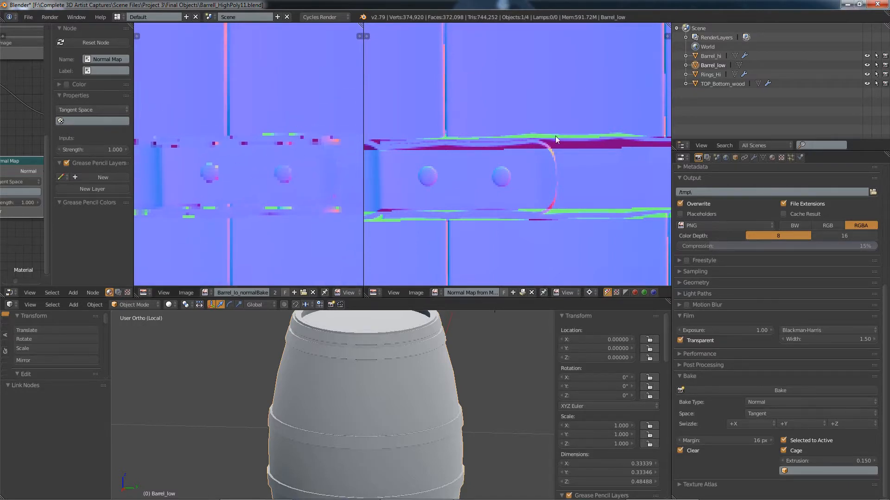
- Join the two image editors into one, then merge that area into the node editor so it regains the full width
{"action": "scroll", "coordinate": [291, 213], "scroll_direction": "down", "scroll_amount": 1}
{"action": "scroll", "coordinate": [499, 187], "scroll_direction": "down", "scroll_amount": 8}
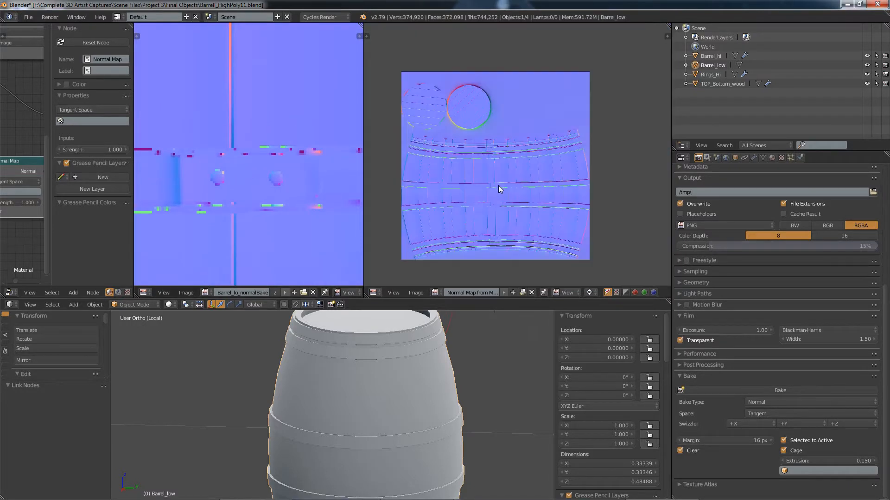
{"action": "scroll", "coordinate": [498, 187], "scroll_direction": "up", "scroll_amount": 1}
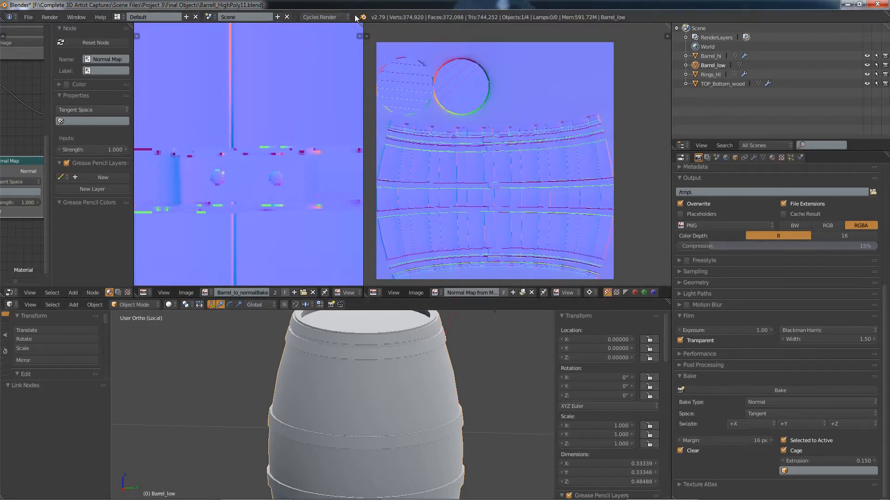
{"action": "left_click_drag", "start_coordinate": [361, 36], "coordinate": [440, 51]}
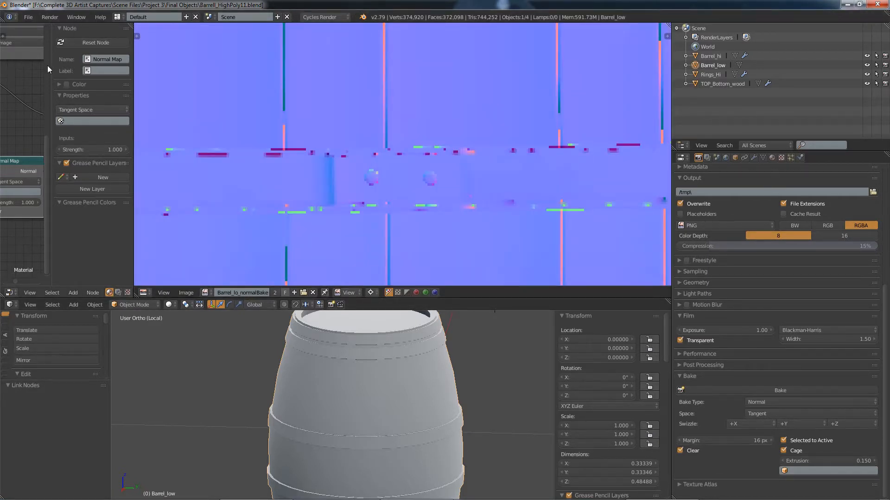
{"action": "left_click_drag", "start_coordinate": [132, 24], "coordinate": [178, 38]}
- Widen the Image Texture node feeding the Normal Map node and set its image to Normal Map from Mesh Material.png
{"action": "scroll", "coordinate": [345, 215], "scroll_direction": "down", "scroll_amount": 4}
{"action": "middle_click_drag", "start_coordinate": [248, 216], "coordinate": [311, 193]}
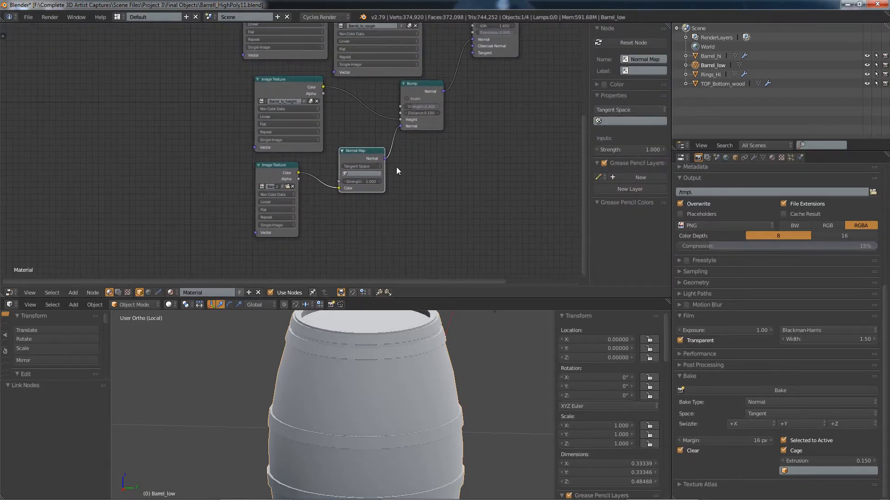
{"action": "scroll", "coordinate": [396, 166], "scroll_direction": "up", "scroll_amount": 3}
{"action": "left_click_drag", "start_coordinate": [220, 174], "coordinate": [143, 175]}
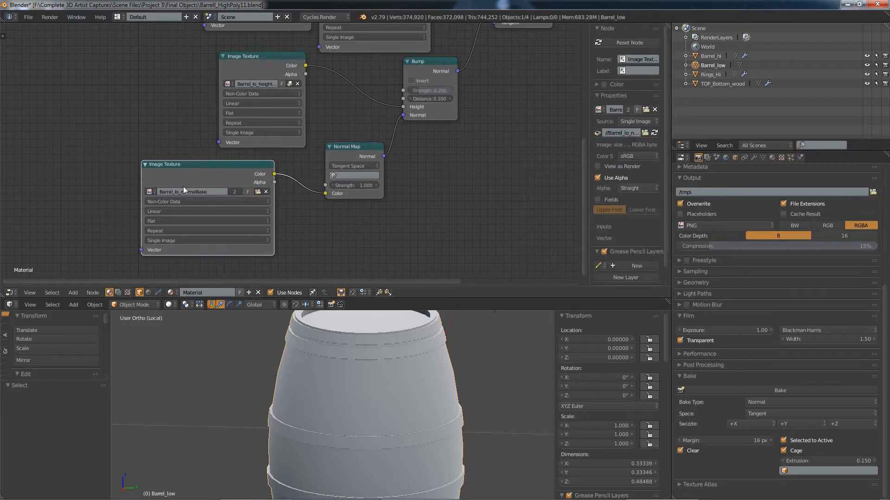
{"action": "scroll", "coordinate": [143, 175], "scroll_direction": "up", "scroll_amount": 1}
{"action": "left_click", "coordinate": [178, 191]}
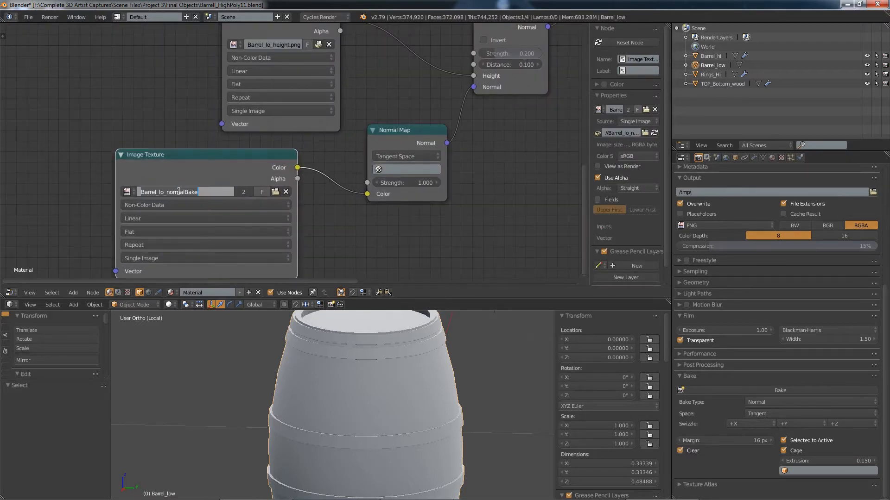
{"action": "left_click", "coordinate": [126, 192]}
{"action": "left_click", "coordinate": [127, 191]}
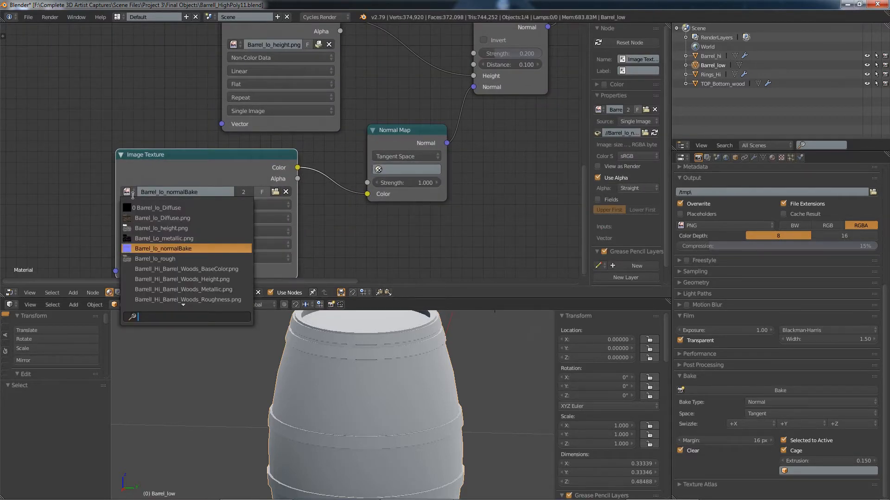
{"action": "scroll", "coordinate": [148, 276], "scroll_direction": "down", "scroll_amount": 10}
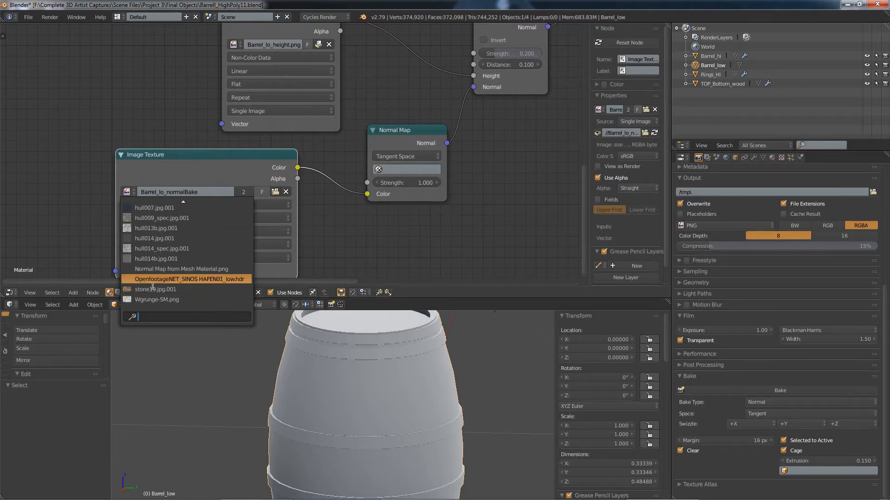
{"action": "left_click", "coordinate": [169, 269]}
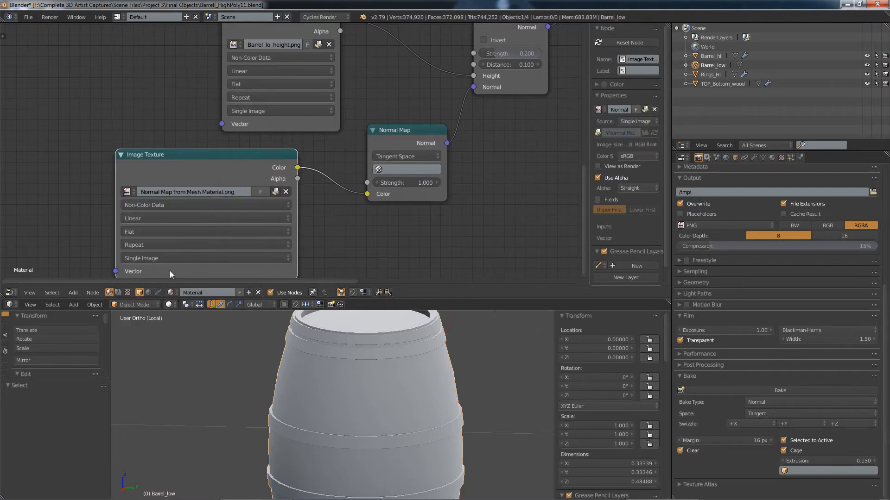
- Enlarge the 3D viewport and switch it to Rendered shading to inspect the barrel's lid up close
{"action": "scroll", "coordinate": [466, 204], "scroll_direction": "down", "scroll_amount": 4}
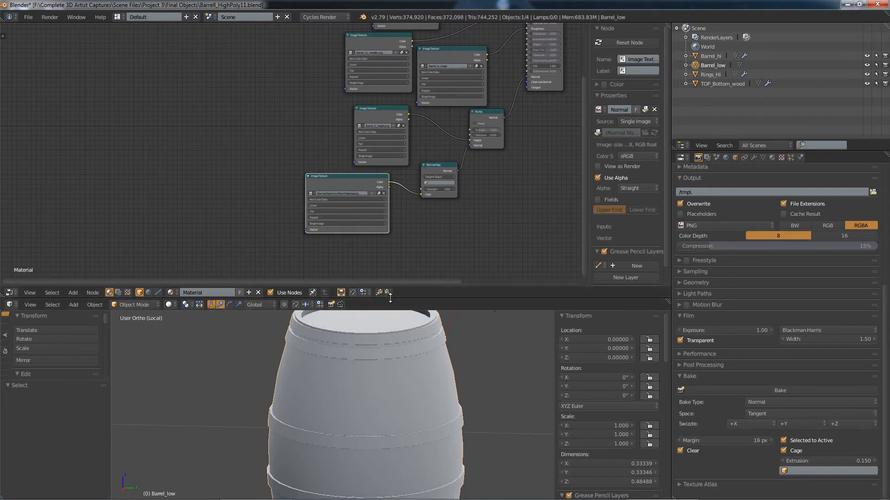
{"action": "left_click_drag", "start_coordinate": [390, 299], "coordinate": [390, 194]}
{"action": "left_click", "coordinate": [171, 199]}
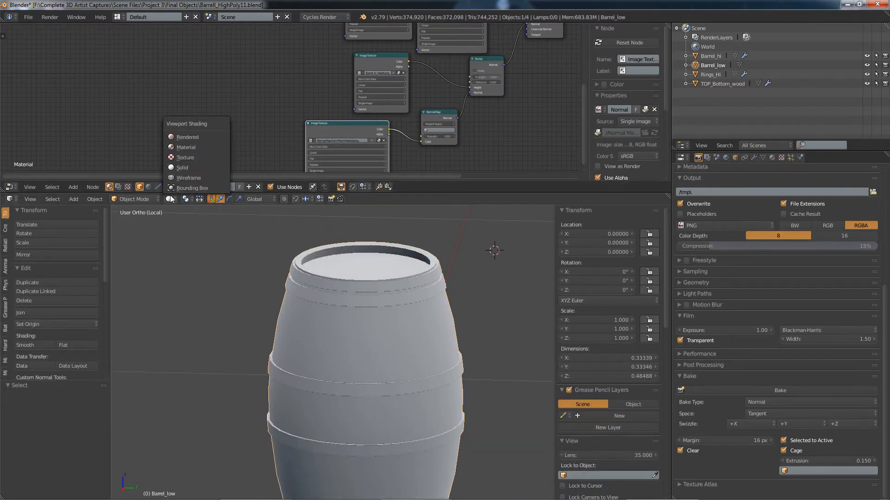
{"action": "left_click", "coordinate": [183, 136]}
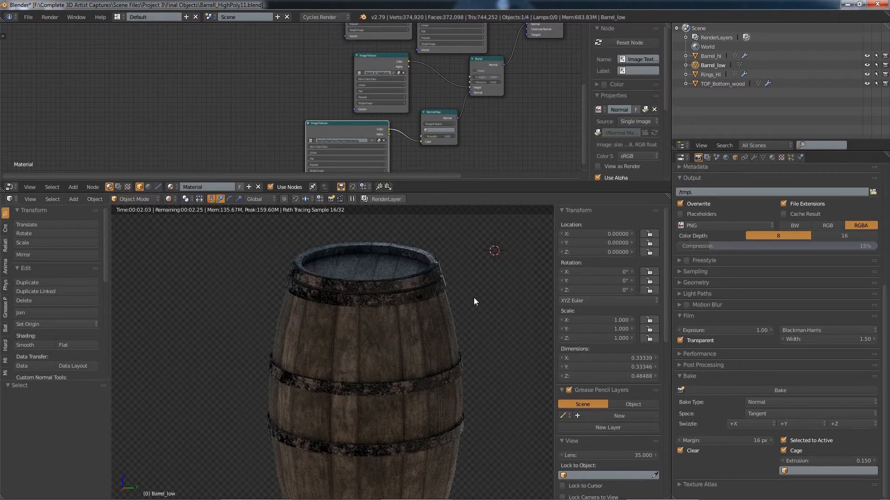
{"action": "scroll", "coordinate": [410, 357], "scroll_direction": "up", "scroll_amount": 6}
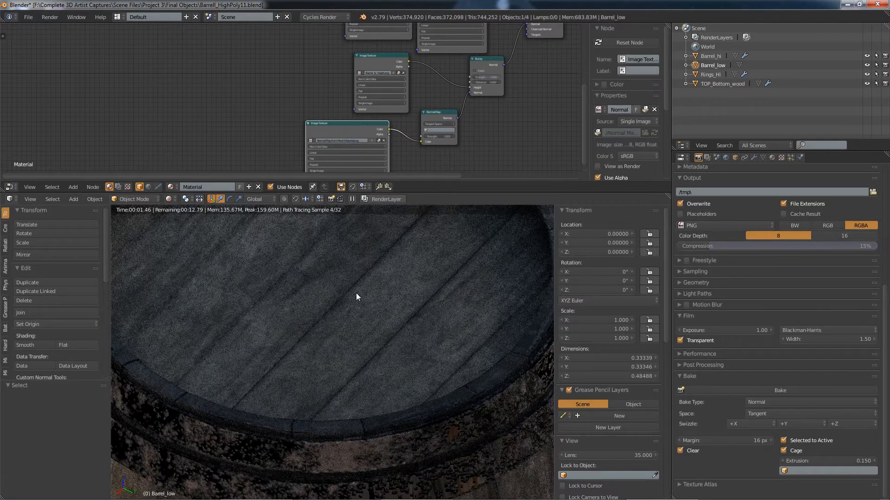
- Set the Bump node's strength to 0.5 and inspect the rendered barrel's lid and side
{"action": "scroll", "coordinate": [489, 80], "scroll_direction": "up", "scroll_amount": 3}
{"action": "left_click", "coordinate": [496, 73]}
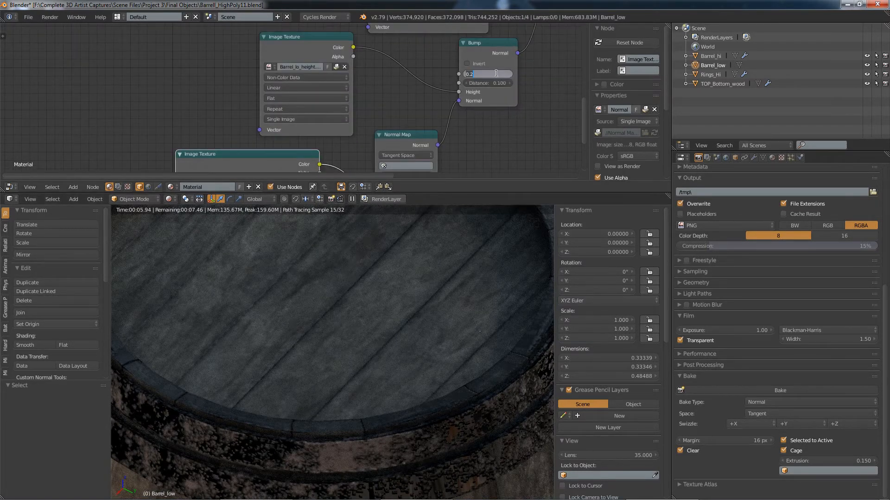
{"action": "type", "text": "0.1"}
{"action": "key", "text": "Return"}
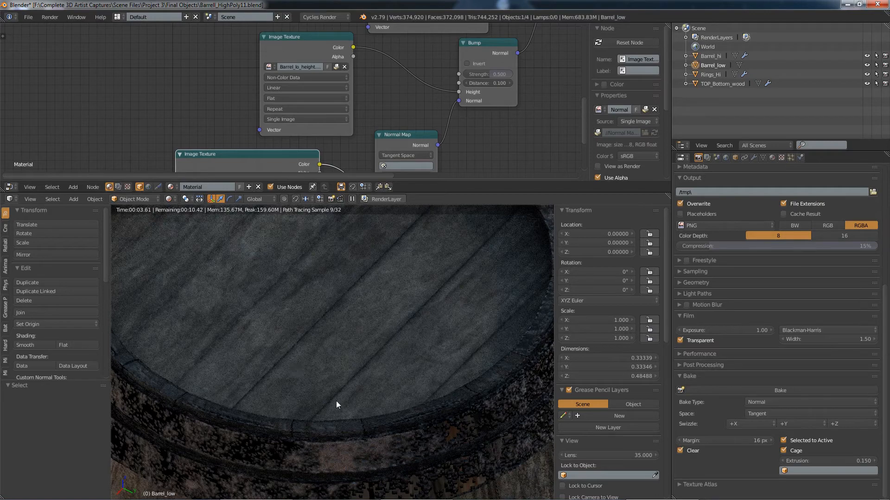
{"action": "scroll", "coordinate": [336, 401], "scroll_direction": "down", "scroll_amount": 5}
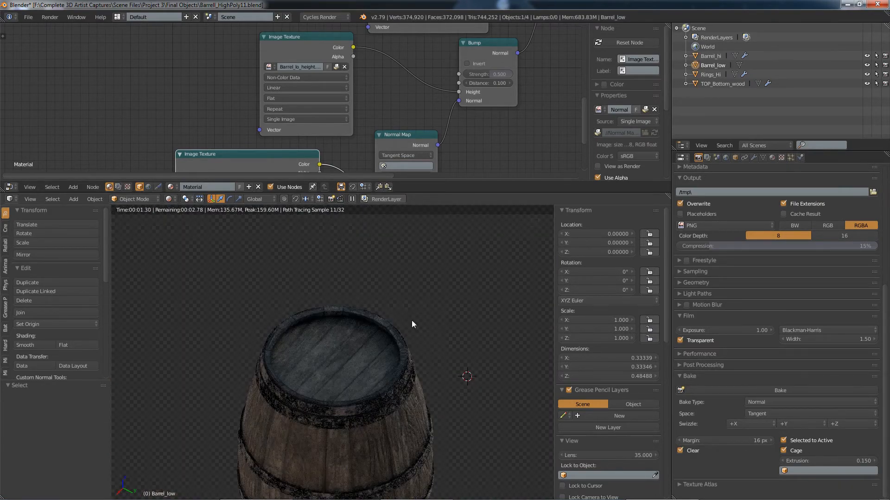
{"action": "middle_click_drag", "start_coordinate": [459, 437], "coordinate": [438, 337]}
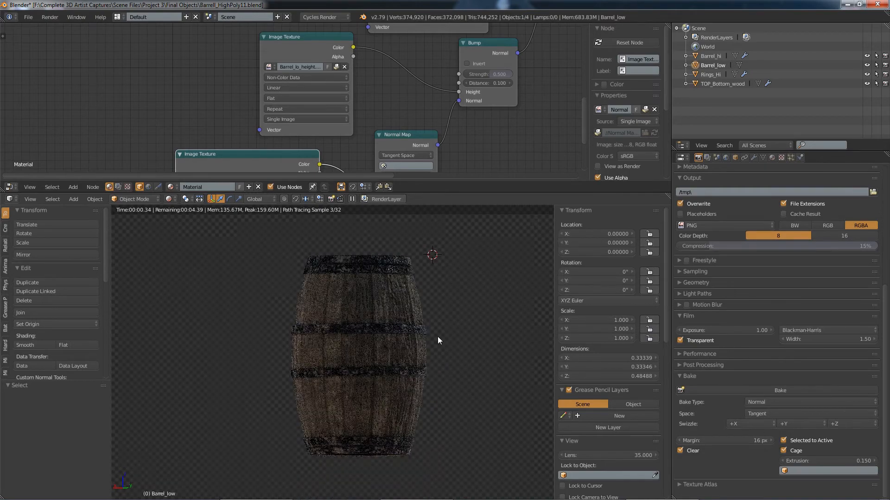
{"action": "scroll", "coordinate": [438, 336], "scroll_direction": "up", "scroll_amount": 2}
{"action": "scroll", "coordinate": [437, 336], "scroll_direction": "up", "scroll_amount": 1}
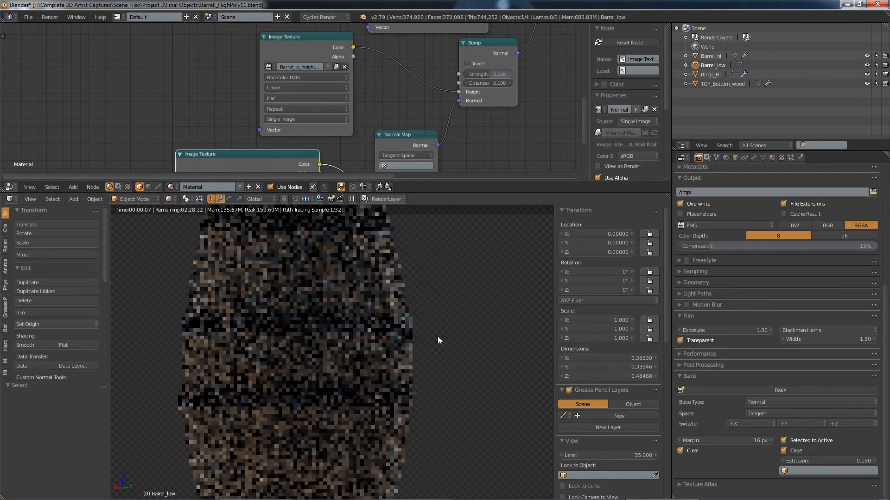
{"action": "scroll", "coordinate": [415, 345], "scroll_direction": "down", "scroll_amount": 1}
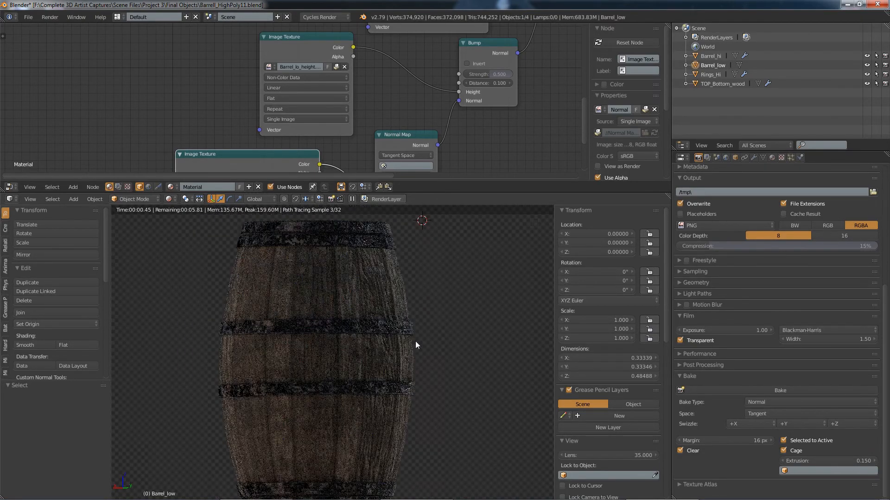